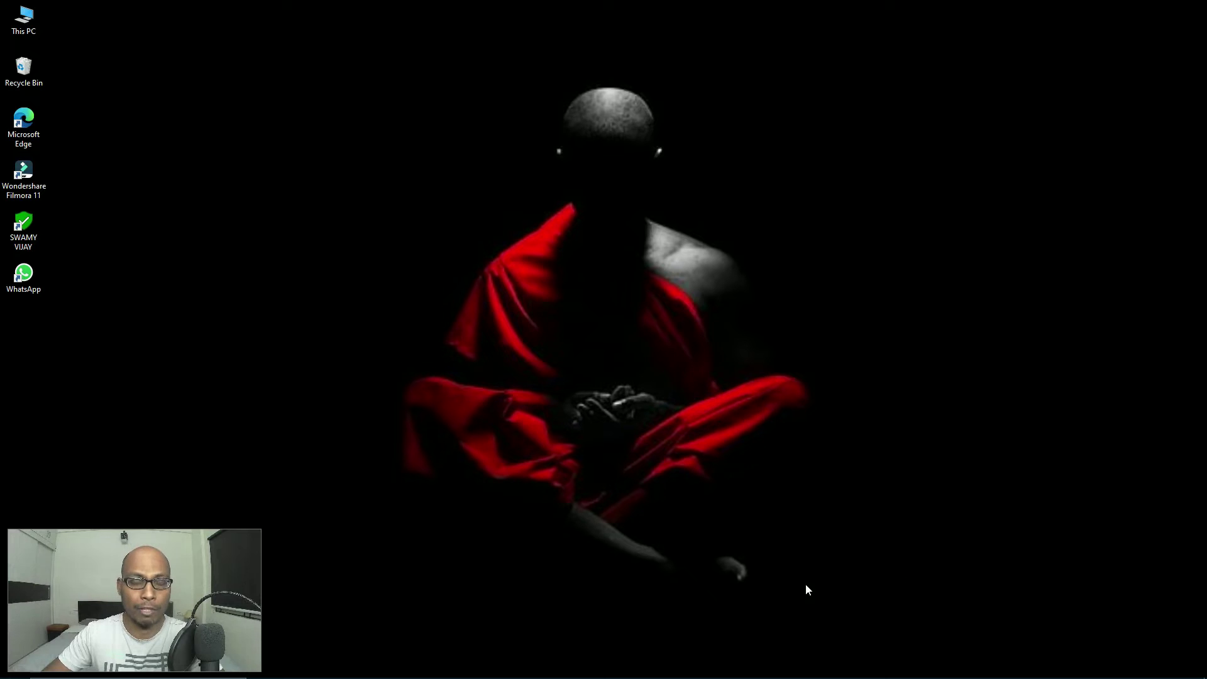
# Open Google Chrome with the Personal profile
pyautogui.moveTo(221, 667)
pyautogui.click(448, 666)
pyautogui.click(882, 98)
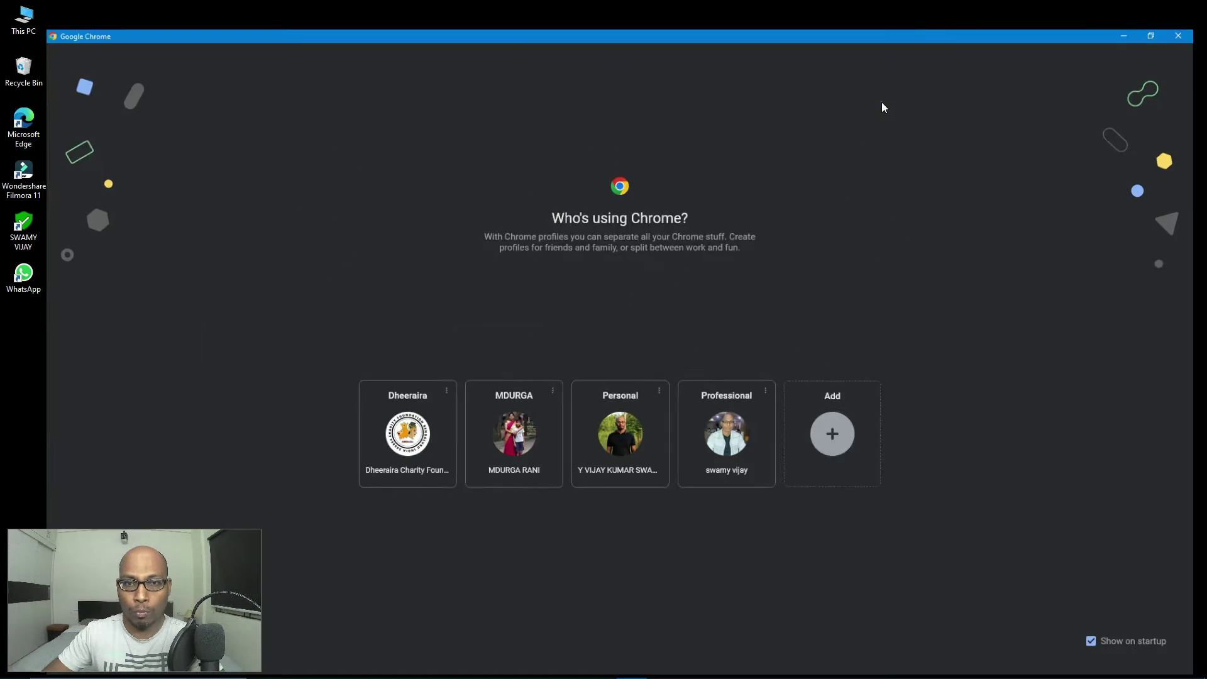
pyautogui.click(626, 476)
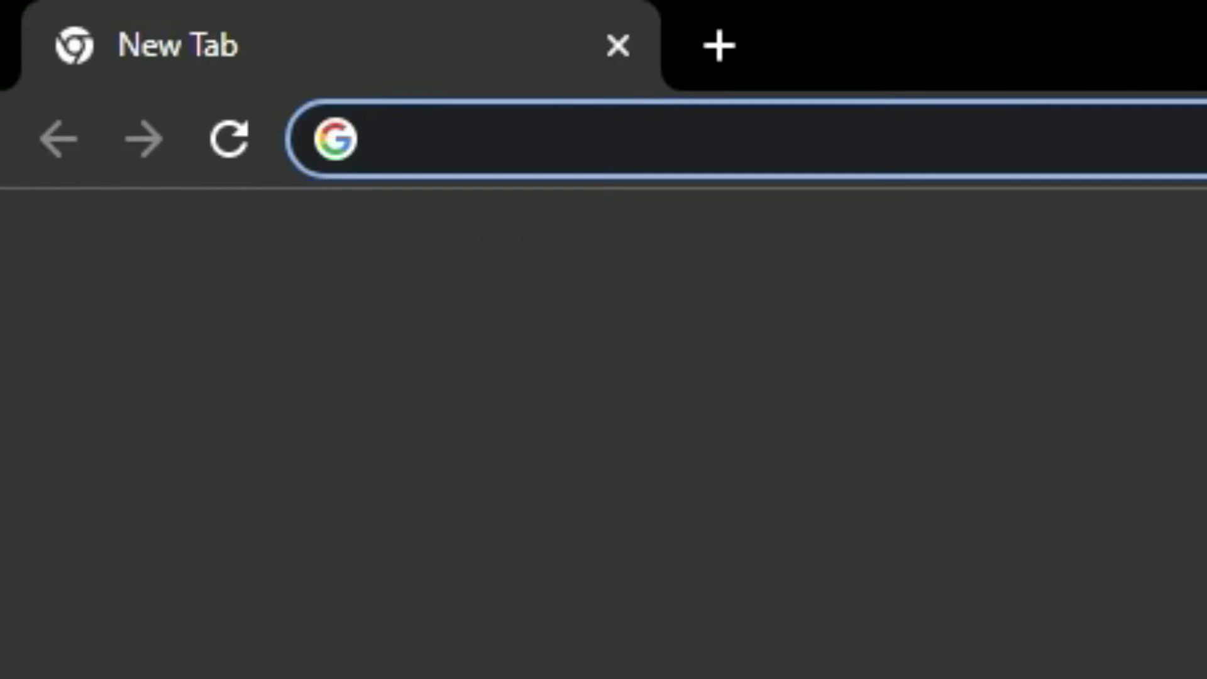
# Search the web for "obs studio" and open the official obsproject.com site
pyautogui.write('obs studio')
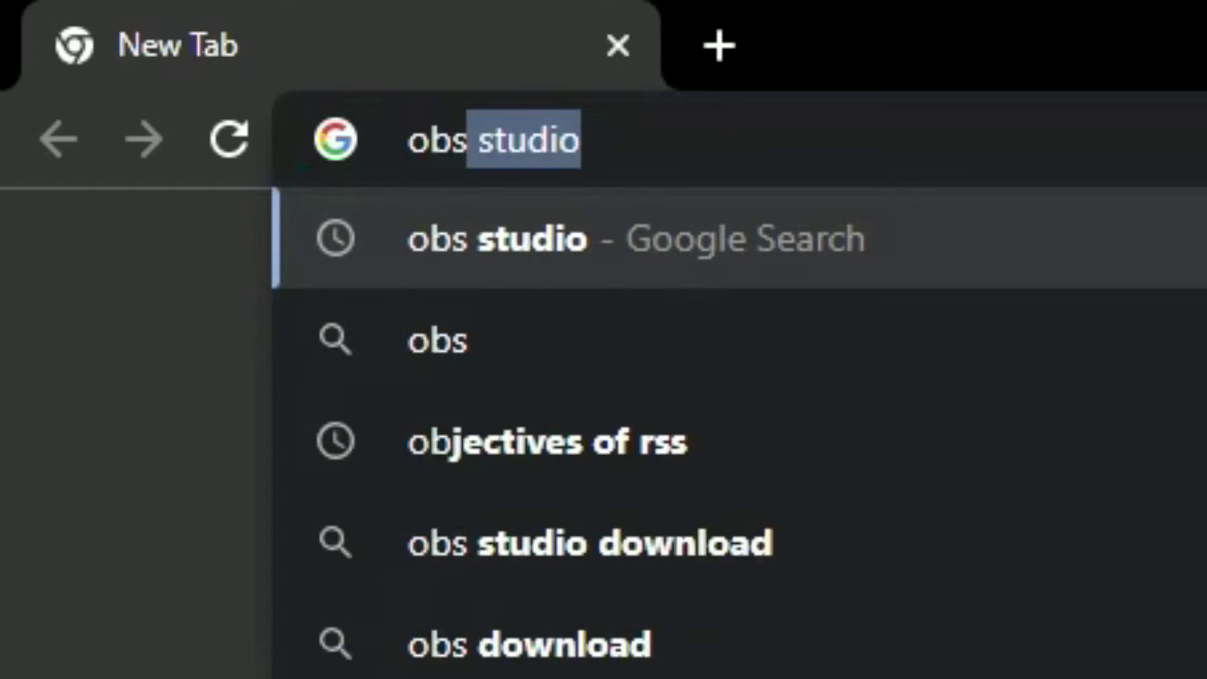
pyautogui.click(568, 255)
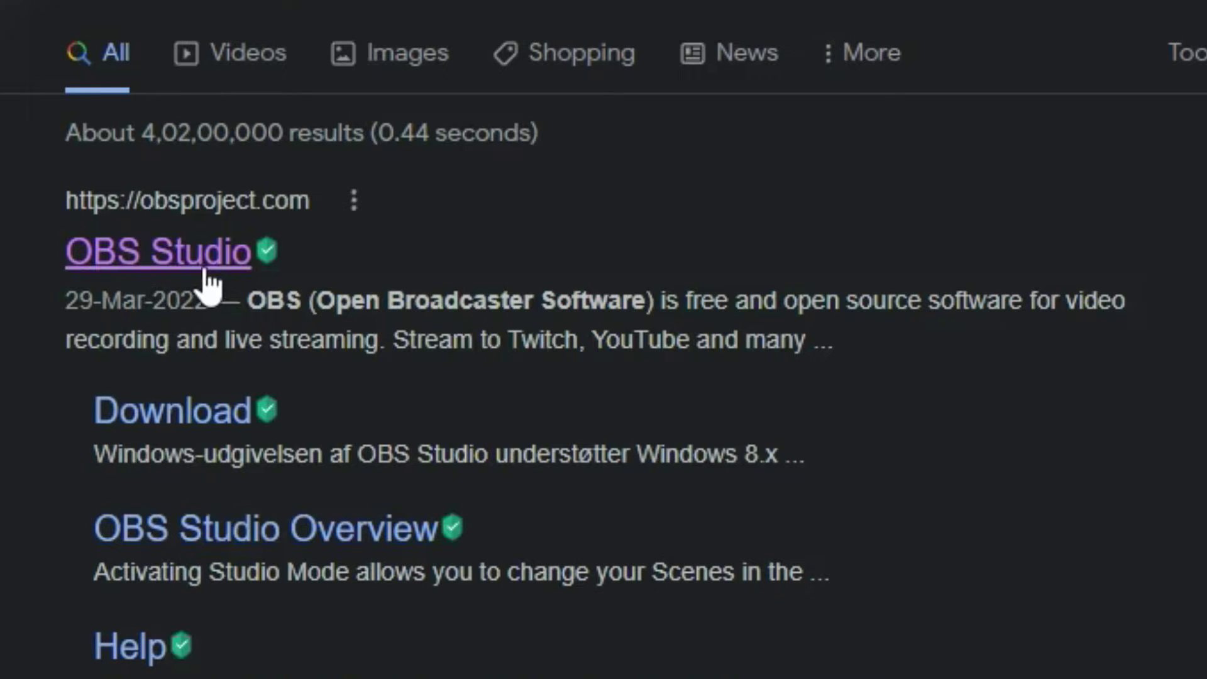
pyautogui.click(169, 274)
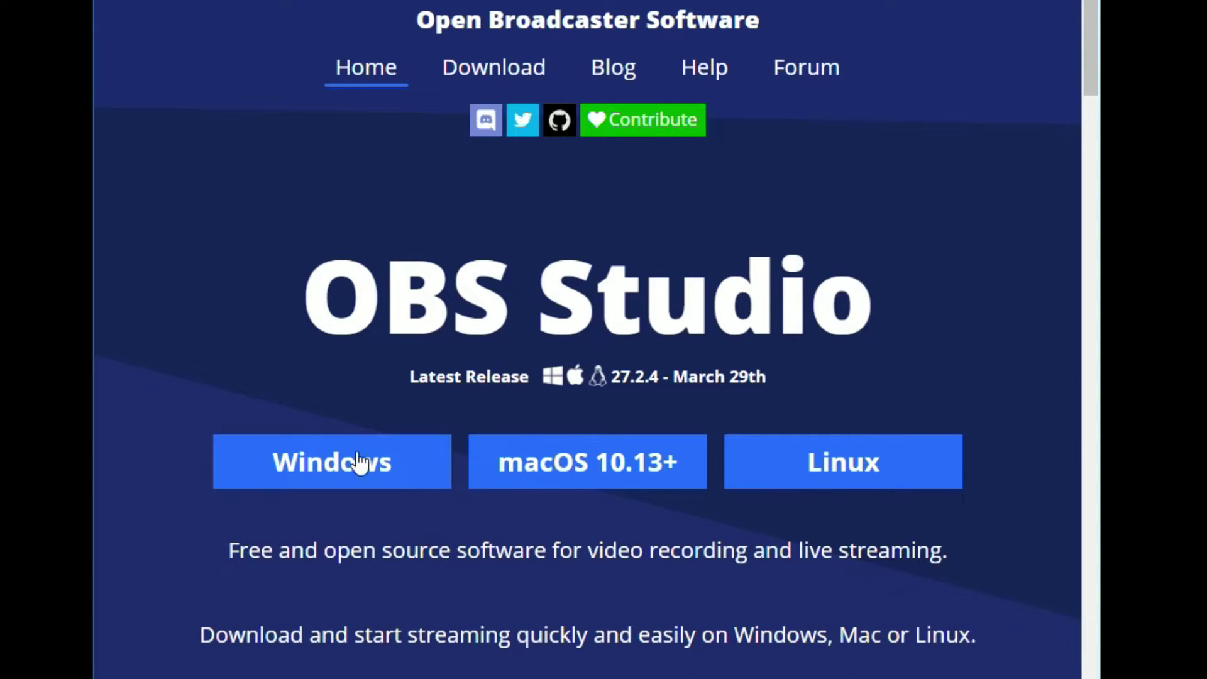
# Download the Windows installer for OBS Studio 27.2.4 and start its setup
pyautogui.click(351, 472)
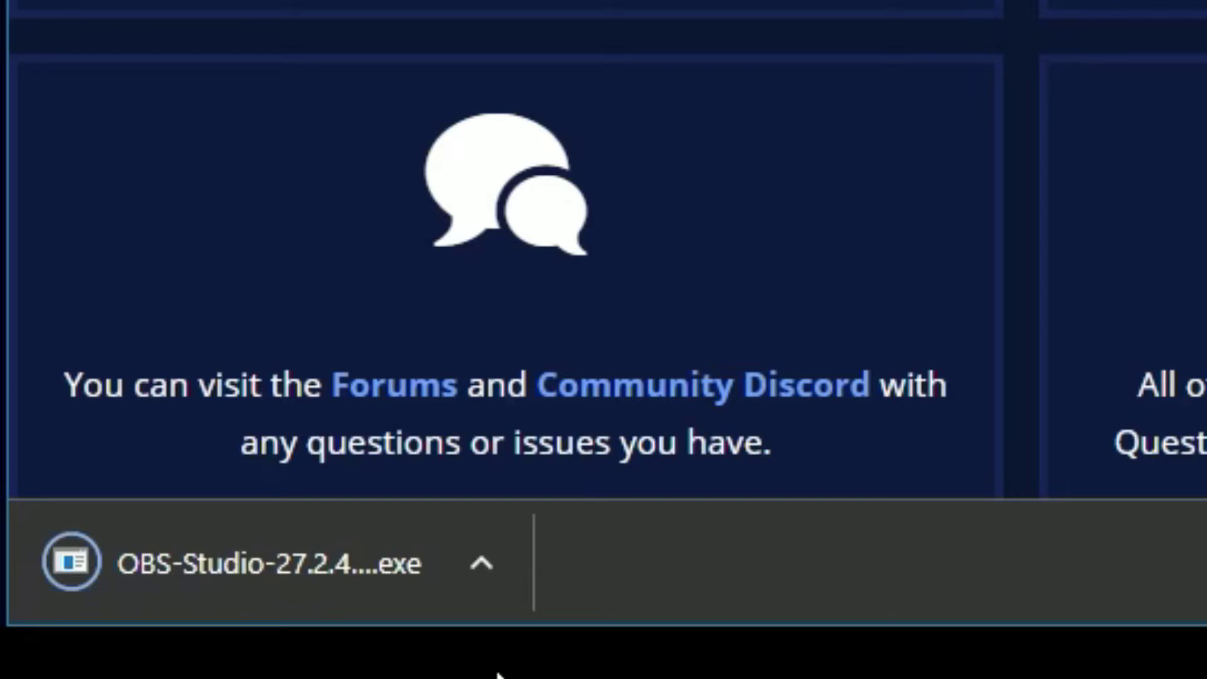
pyautogui.click(356, 577)
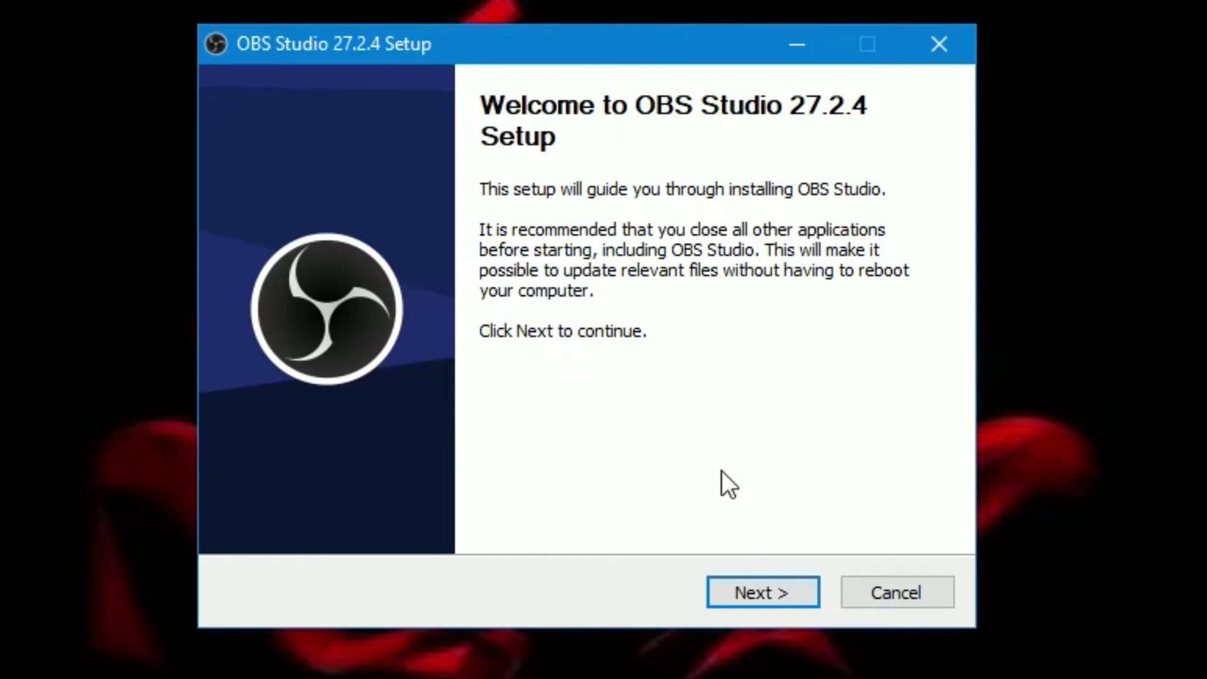
pyautogui.click(751, 589)
# Review the license terms and install OBS Studio in C:\Program Files\obs-studio, finishing setup with the launch option enabled
pyautogui.scroll(-10, 922, 332)
pyautogui.scroll(10, 922, 409)
pyautogui.scroll(-10, 526, 385)
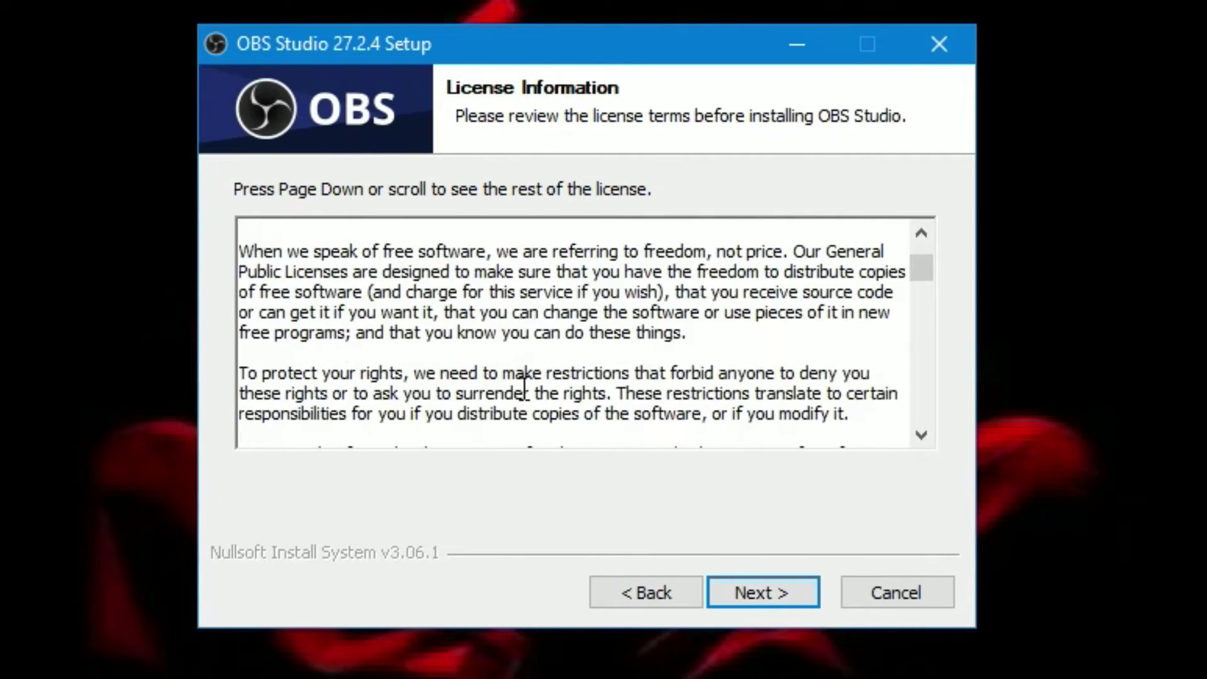
pyautogui.moveTo(926, 282); pyautogui.dragTo(919, 417)
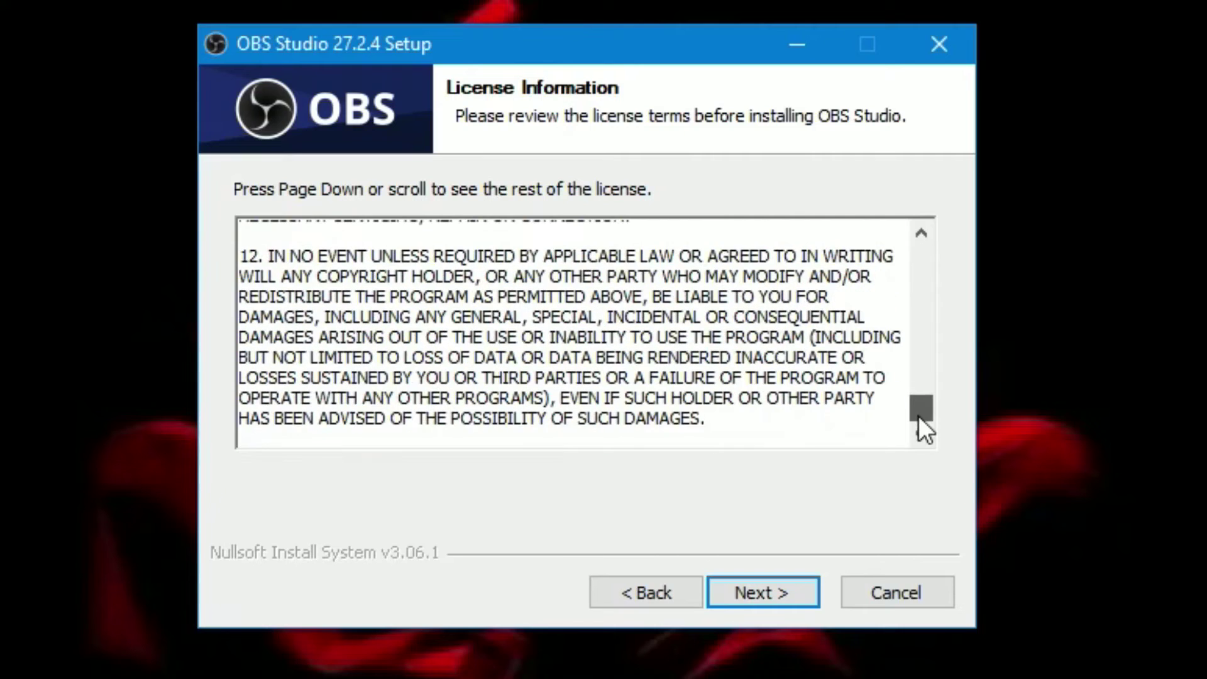
pyautogui.click(764, 592)
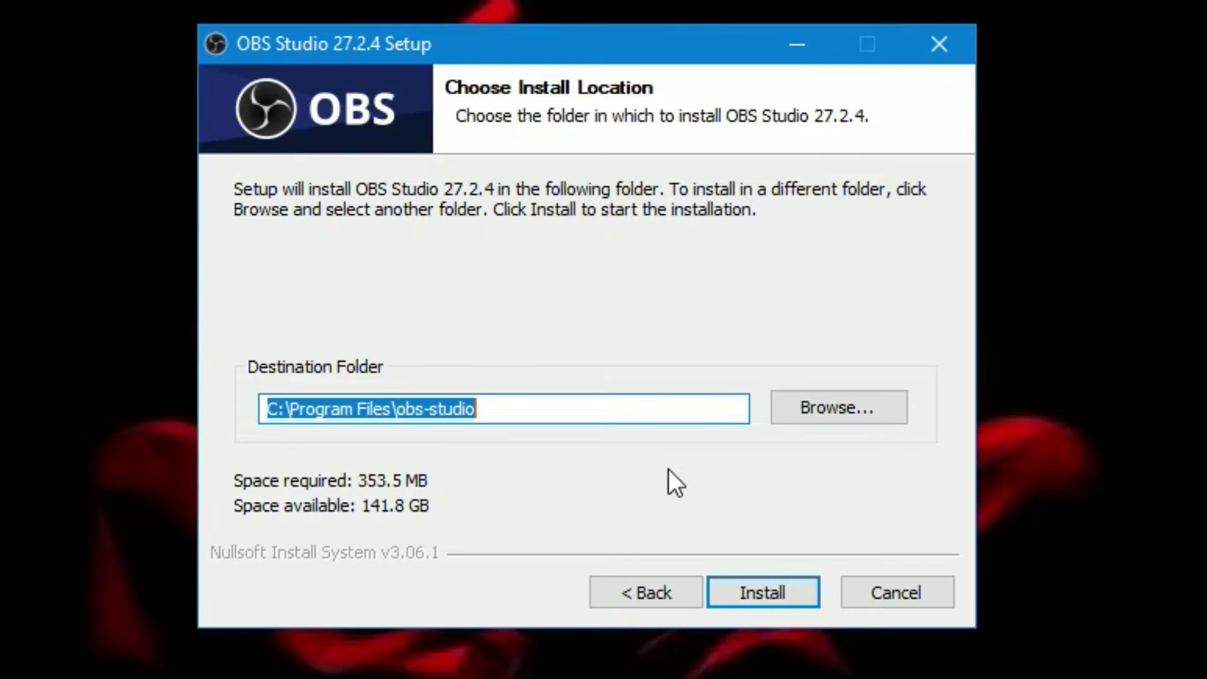
pyautogui.click(757, 602)
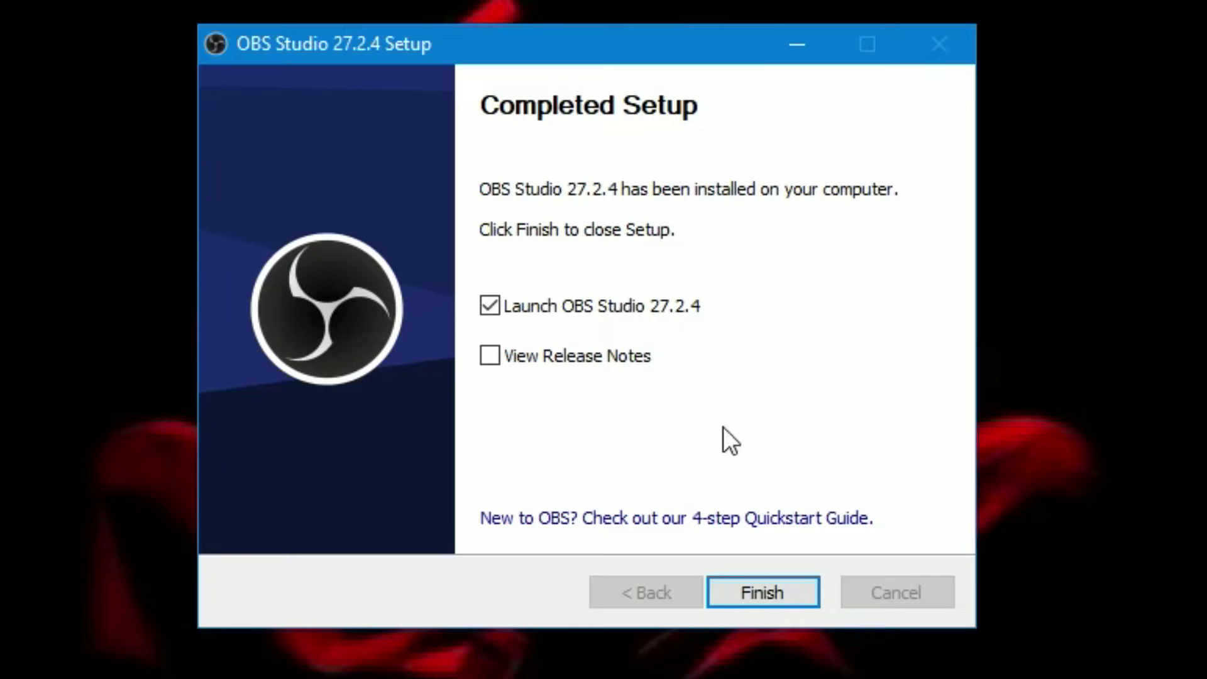
pyautogui.click(742, 597)
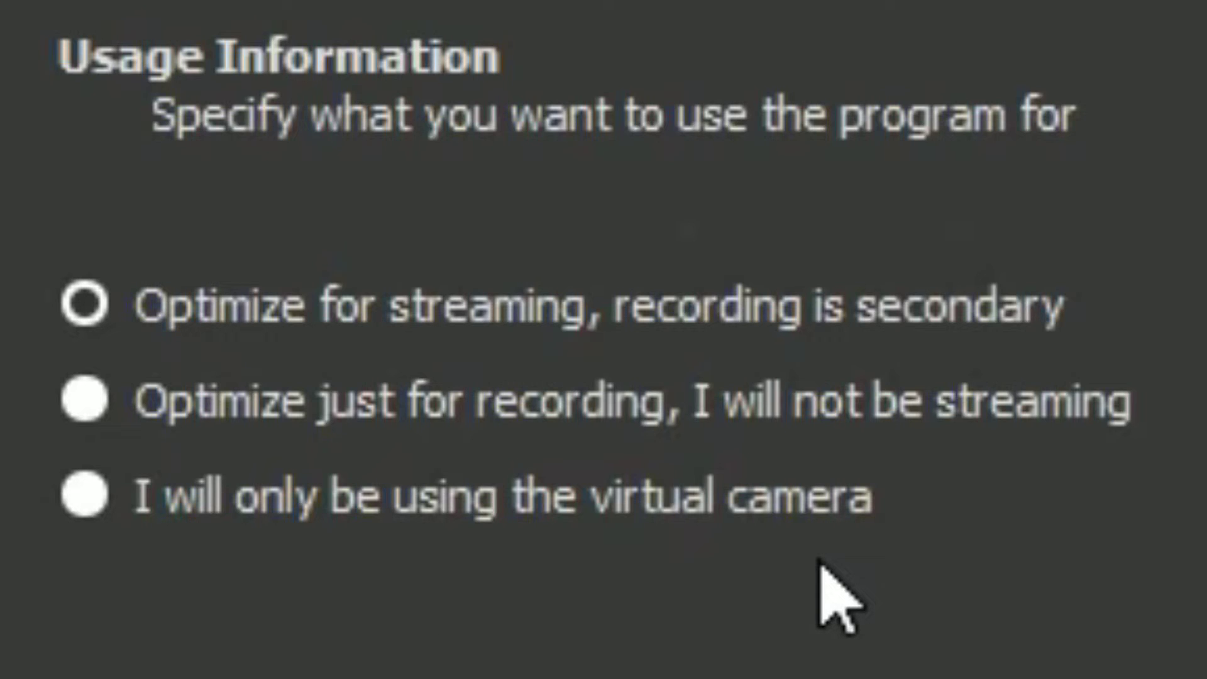
# Configure the wizard for recording only, with canvas resolution Use Current (1920x1080) and FPS Either 60 or 30, but prefer 60 when possible
pyautogui.click(83, 403)
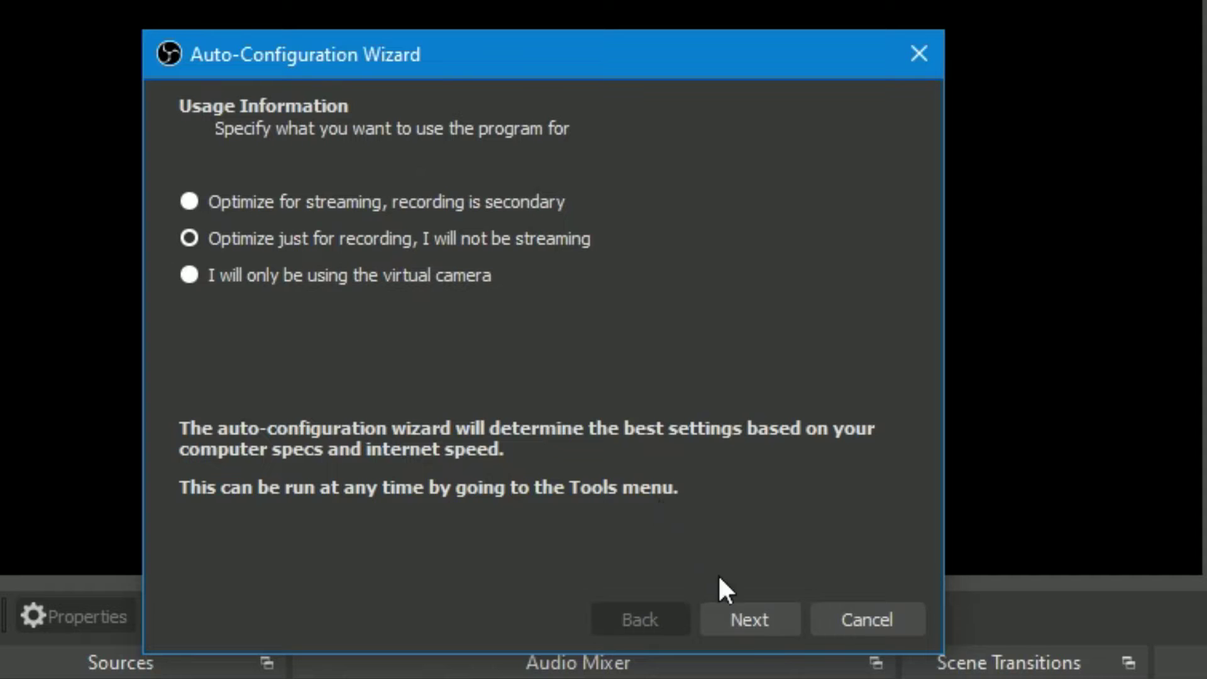
pyautogui.click(754, 621)
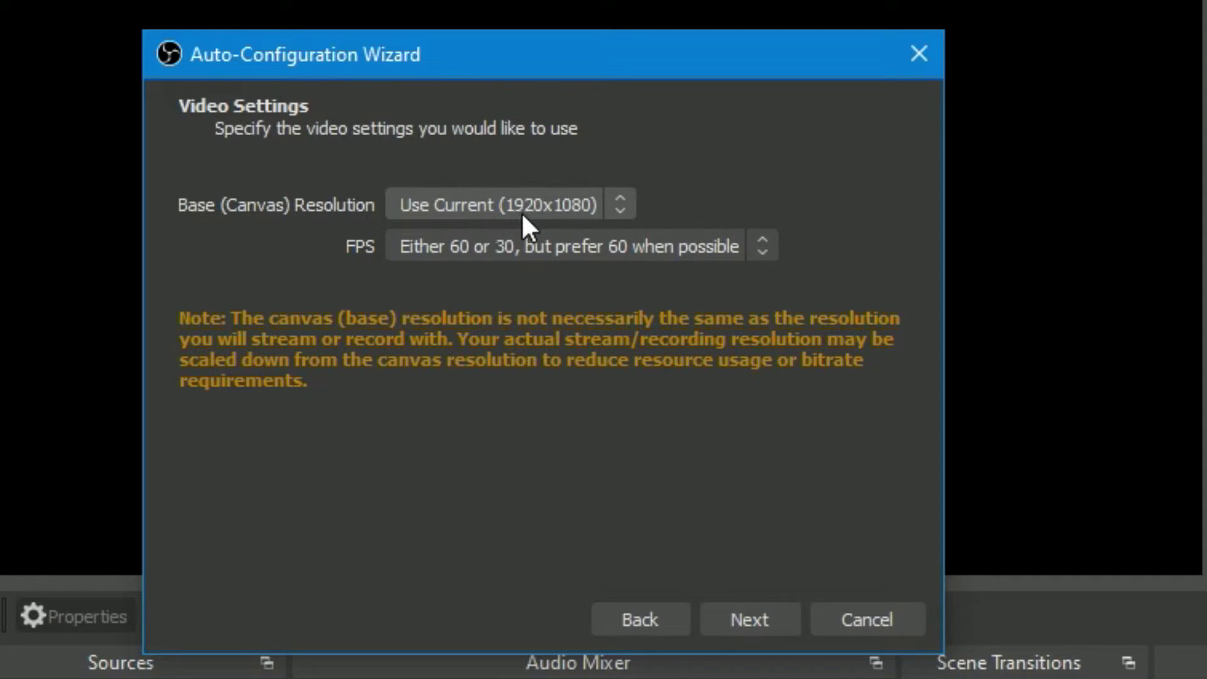
pyautogui.click(561, 210)
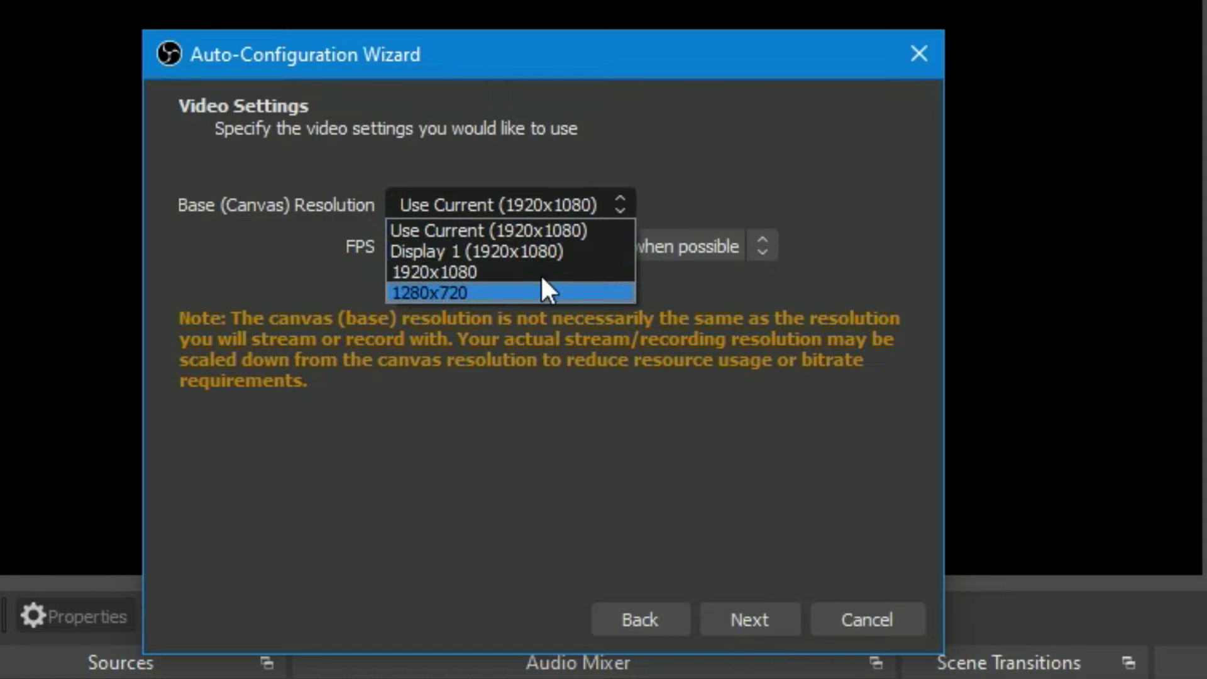
pyautogui.click(543, 233)
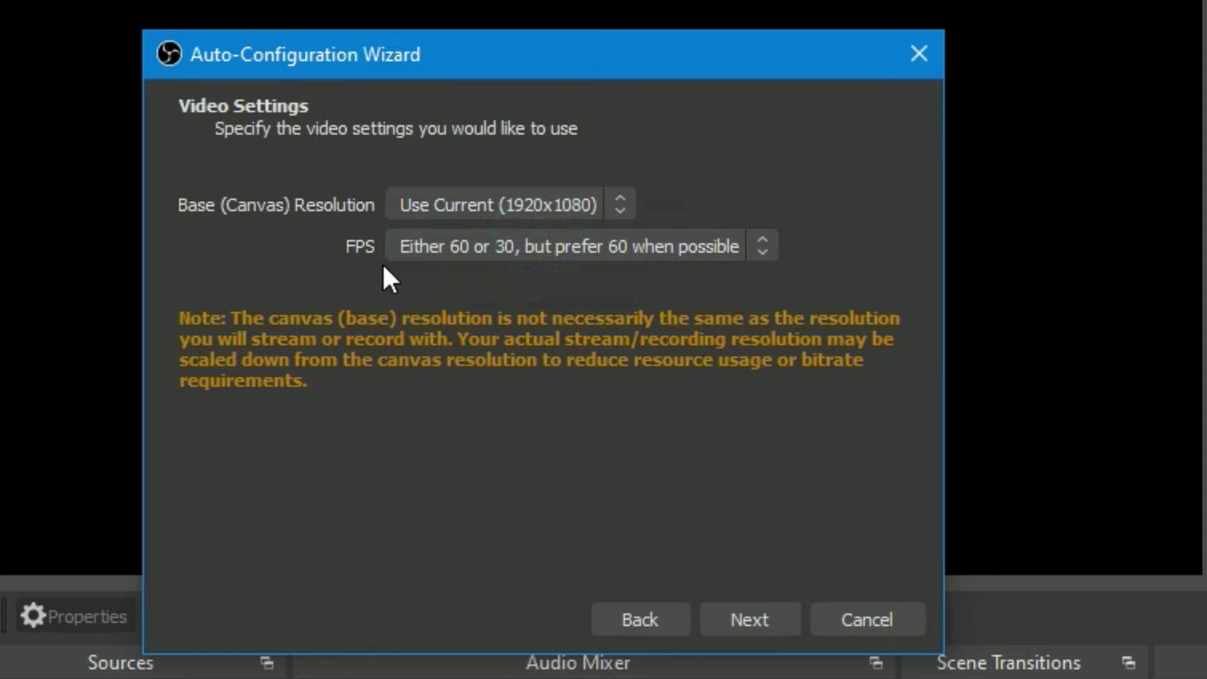
pyautogui.click(478, 247)
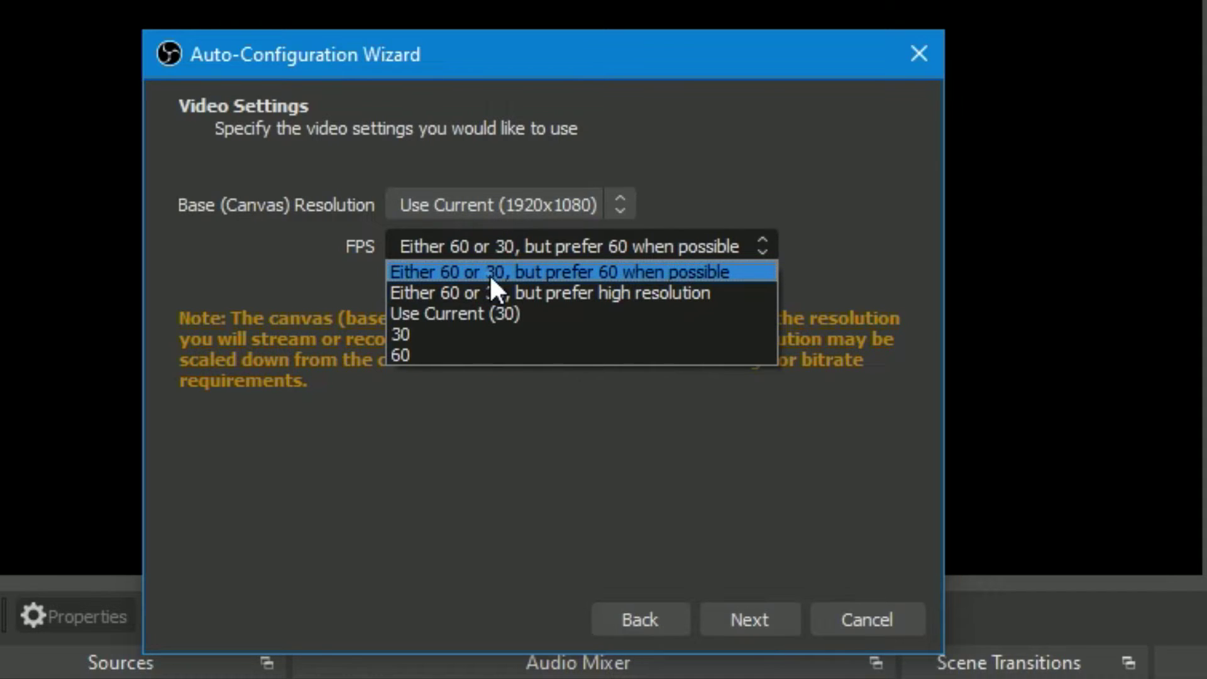
pyautogui.click(489, 274)
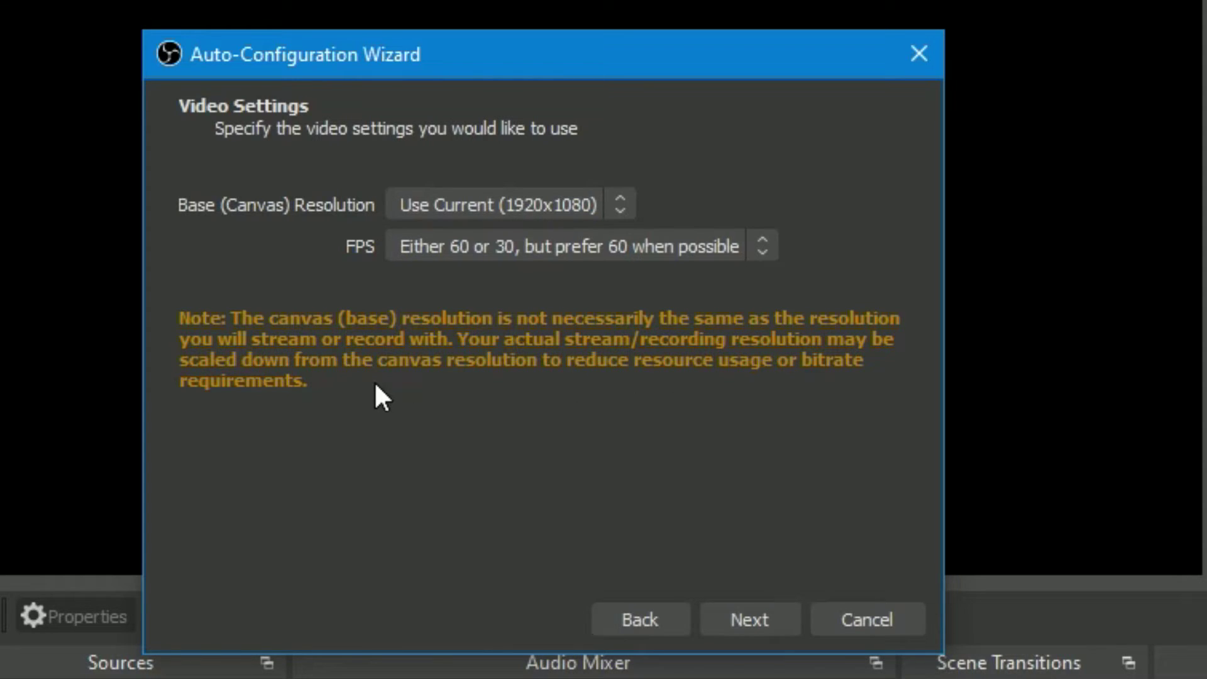
# Run the auto-configuration test and apply the recommended settings
pyautogui.click(753, 617)
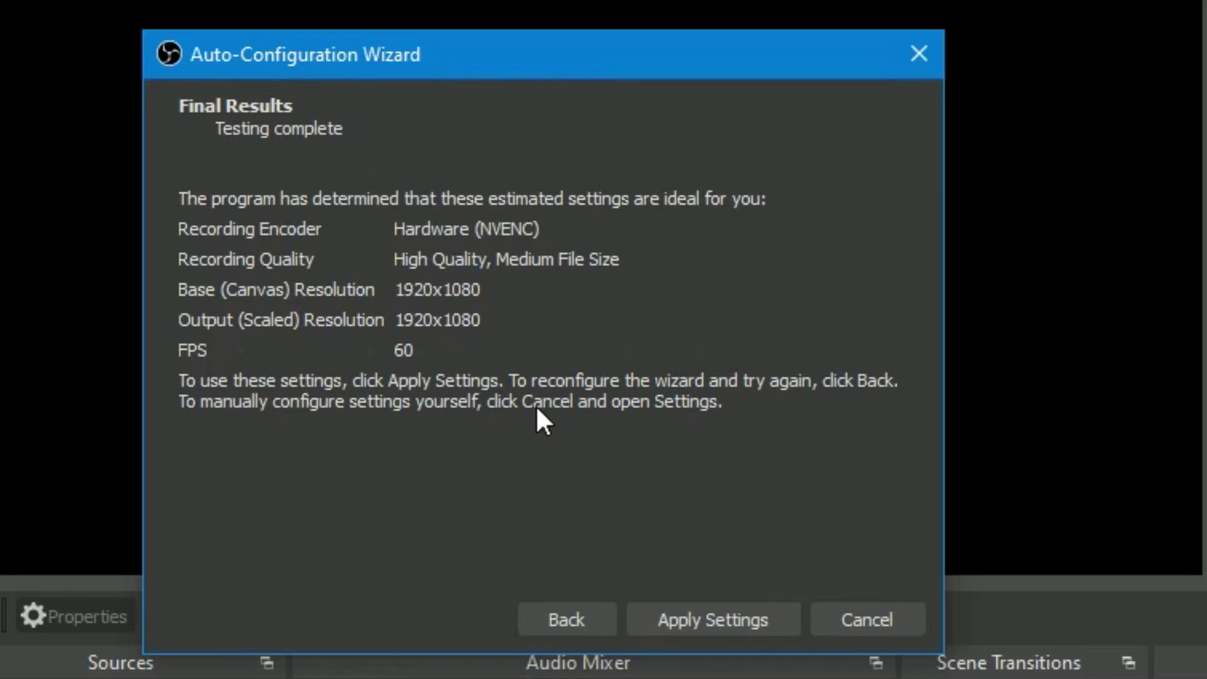
pyautogui.click(708, 615)
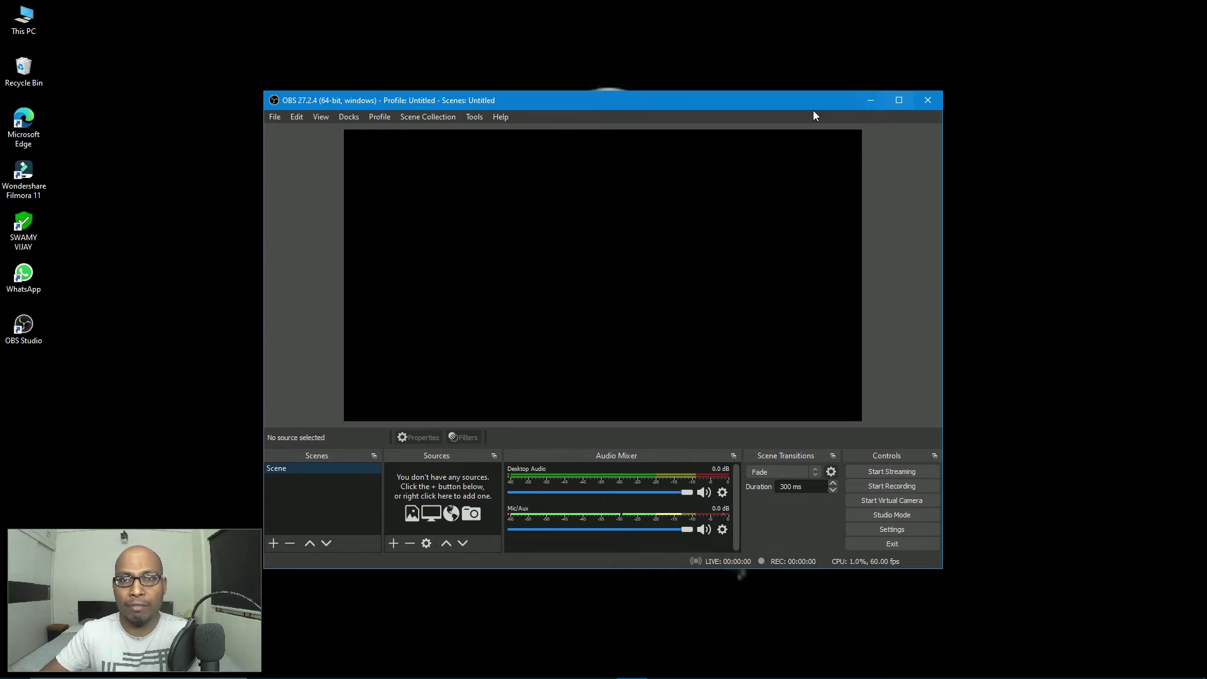
# Add a new visible Display Capture source for Display 1 (Primary Monitor) using the Automatic capture method and Capture Cursor enabled
pyautogui.moveTo(836, 98); pyautogui.dragTo(922, 78)
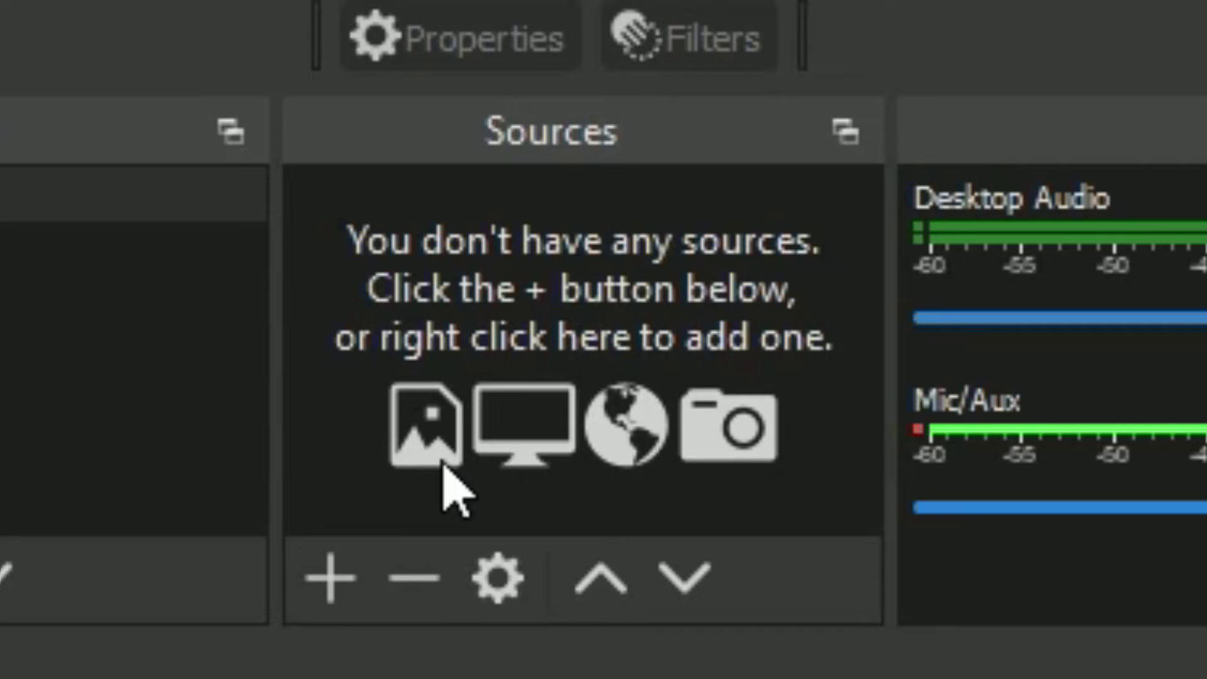
pyautogui.click(347, 583)
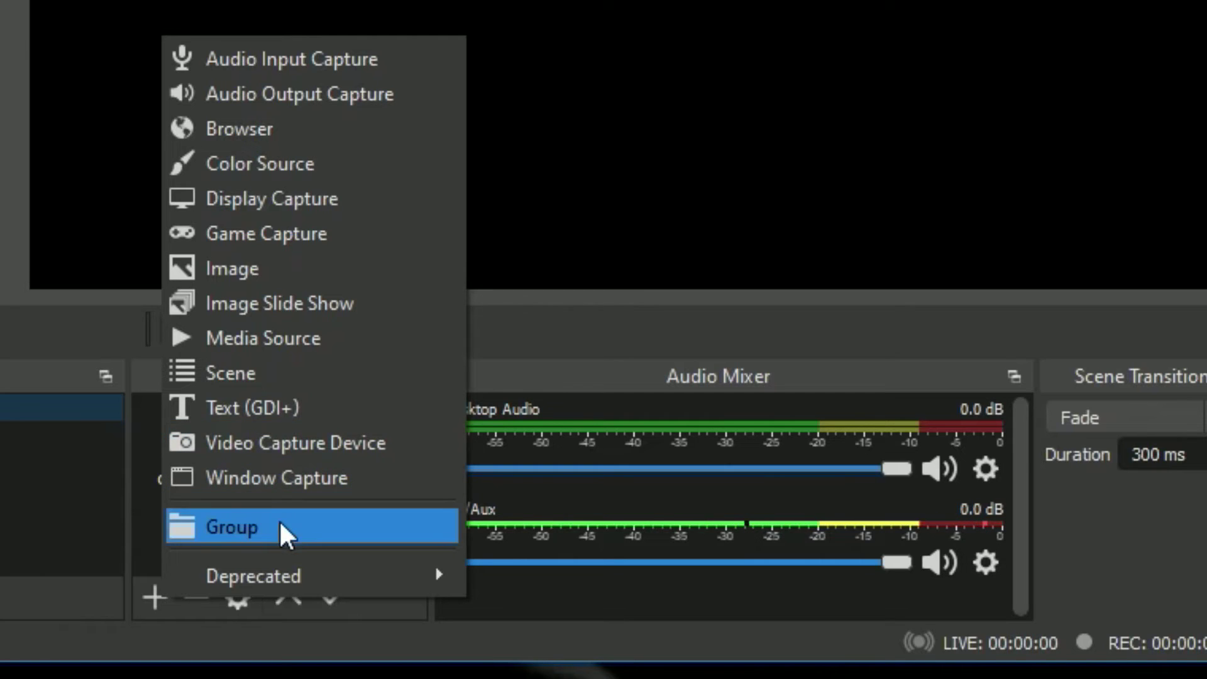
pyautogui.moveTo(288, 581)
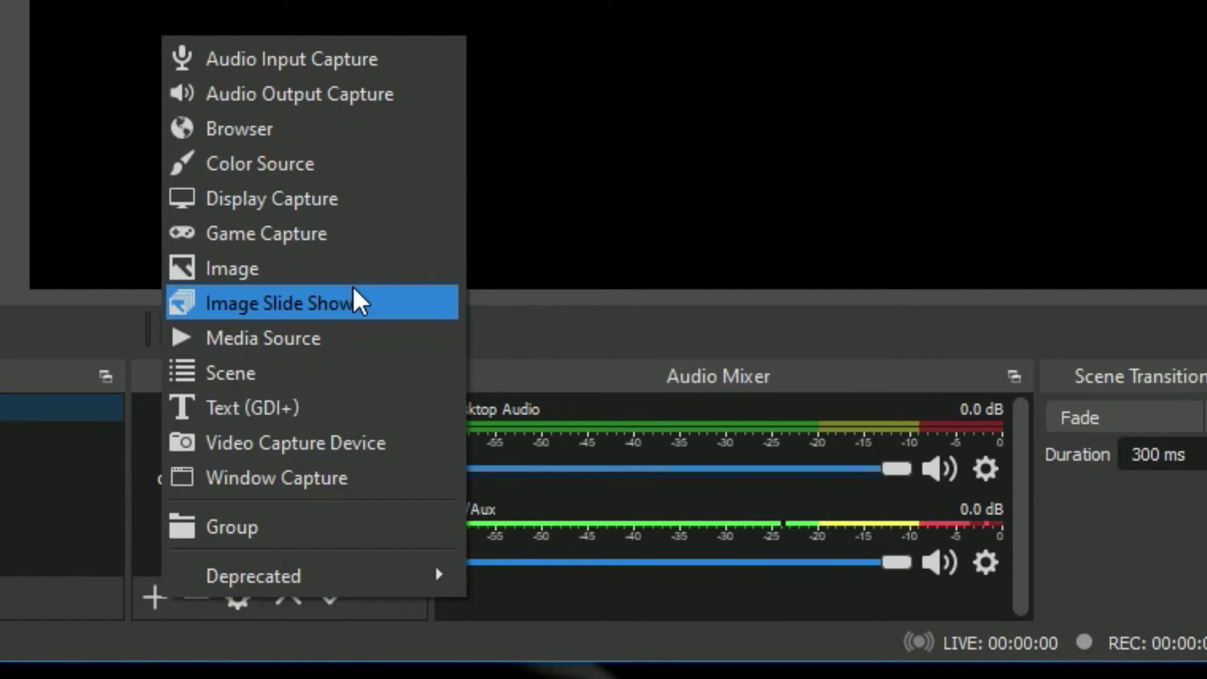
pyautogui.click(341, 199)
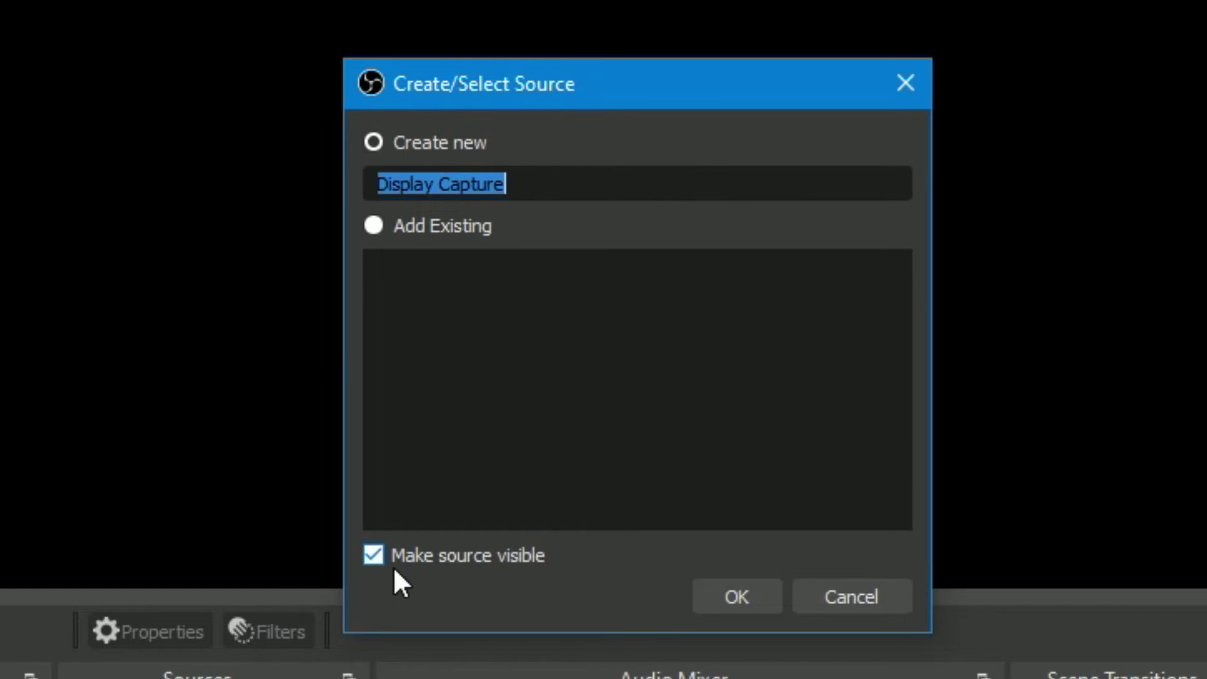
pyautogui.click(736, 601)
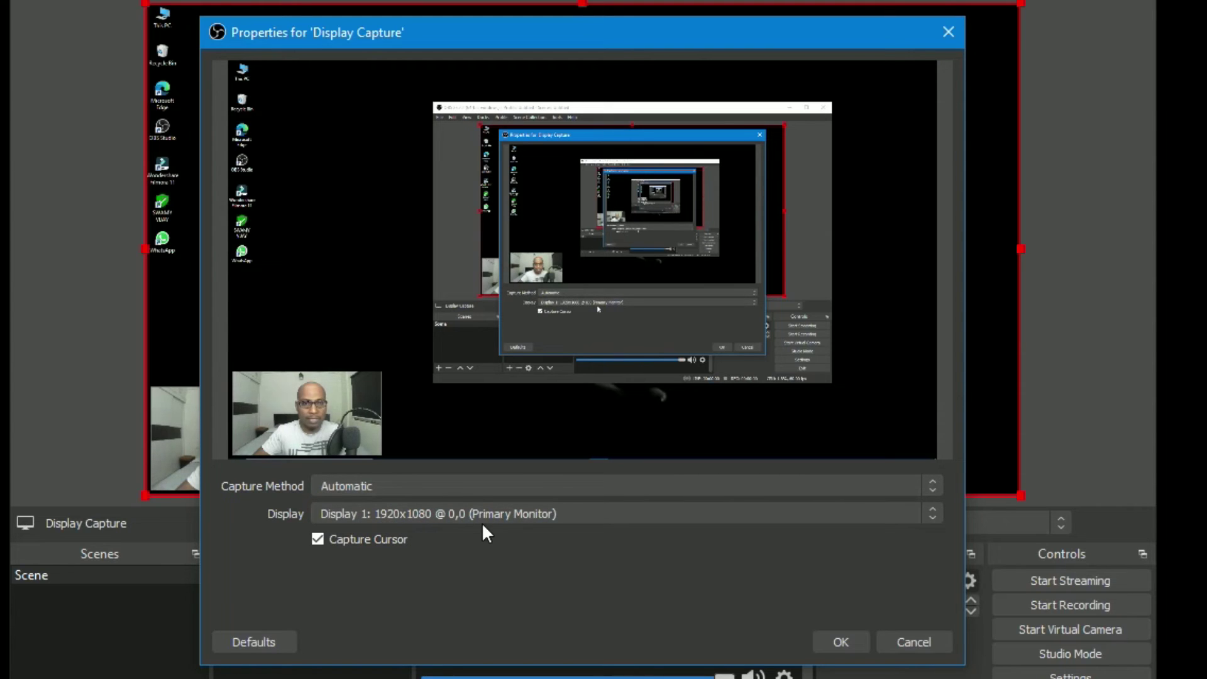
pyautogui.click(839, 642)
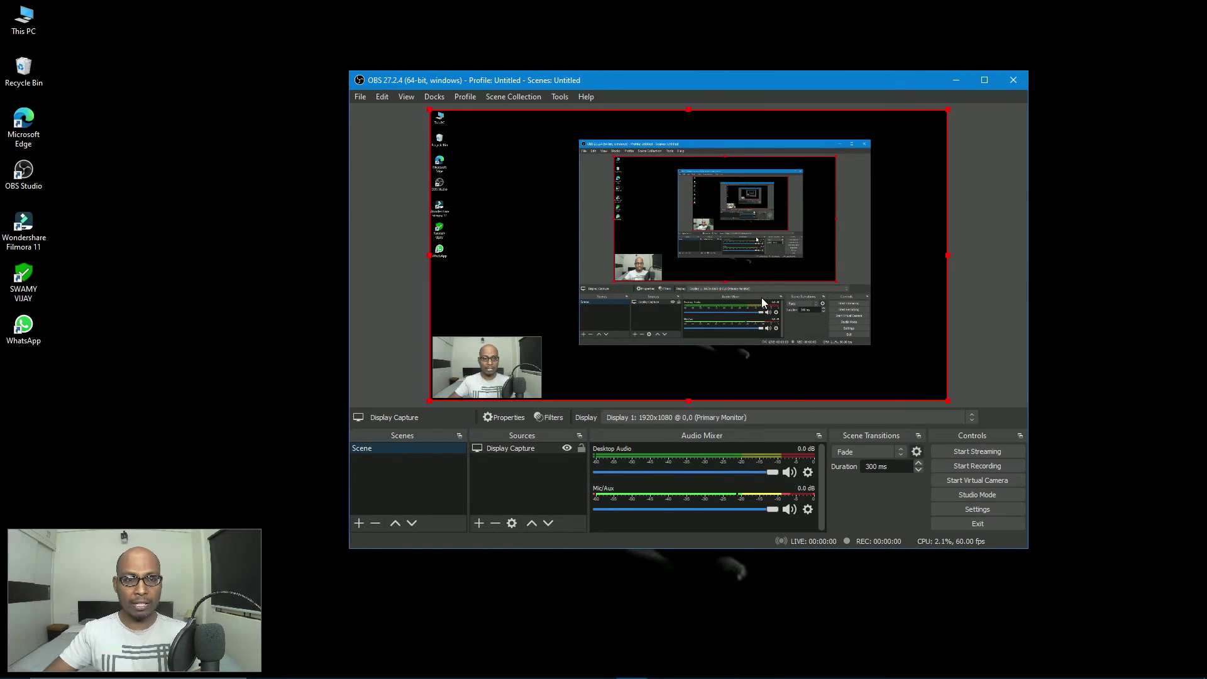
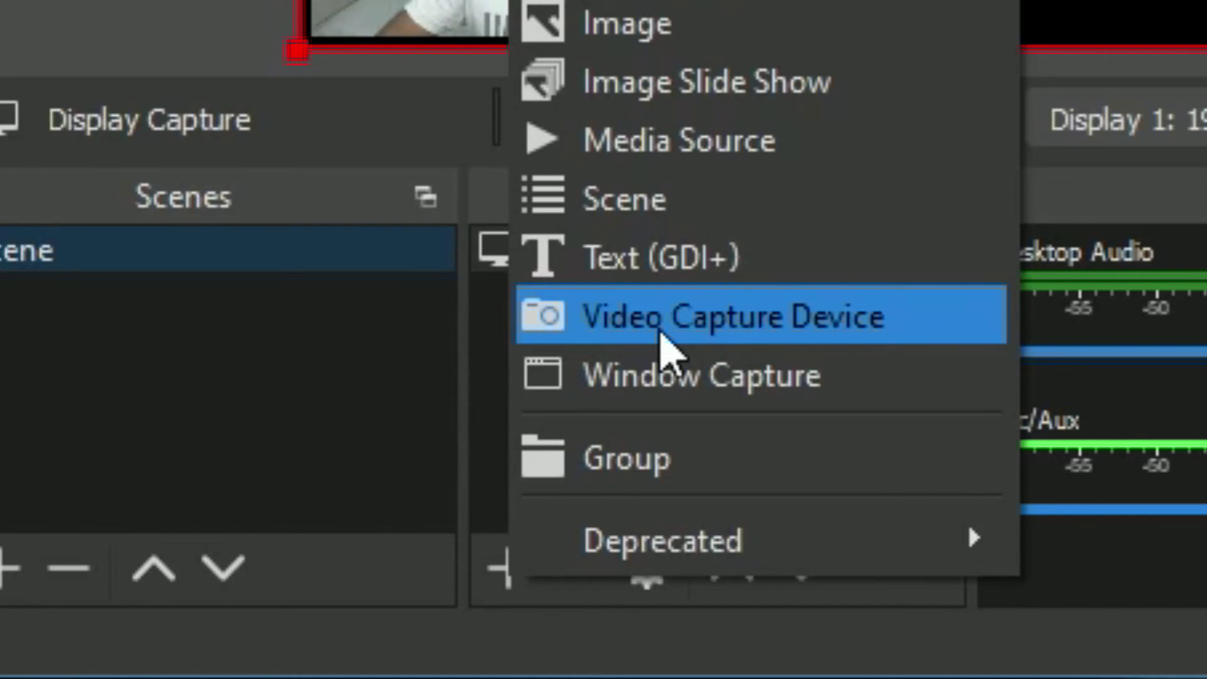
# Add a new visible Video Capture Device source using the UVC Camera
pyautogui.click(660, 327)
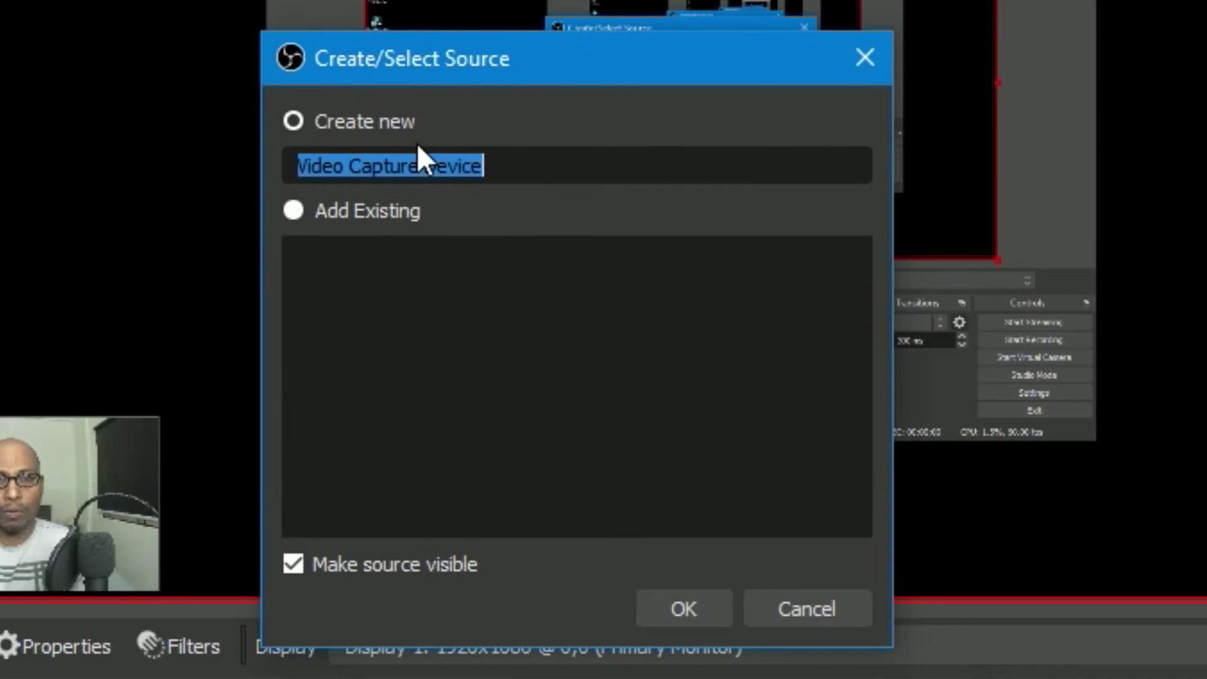
pyautogui.click(698, 611)
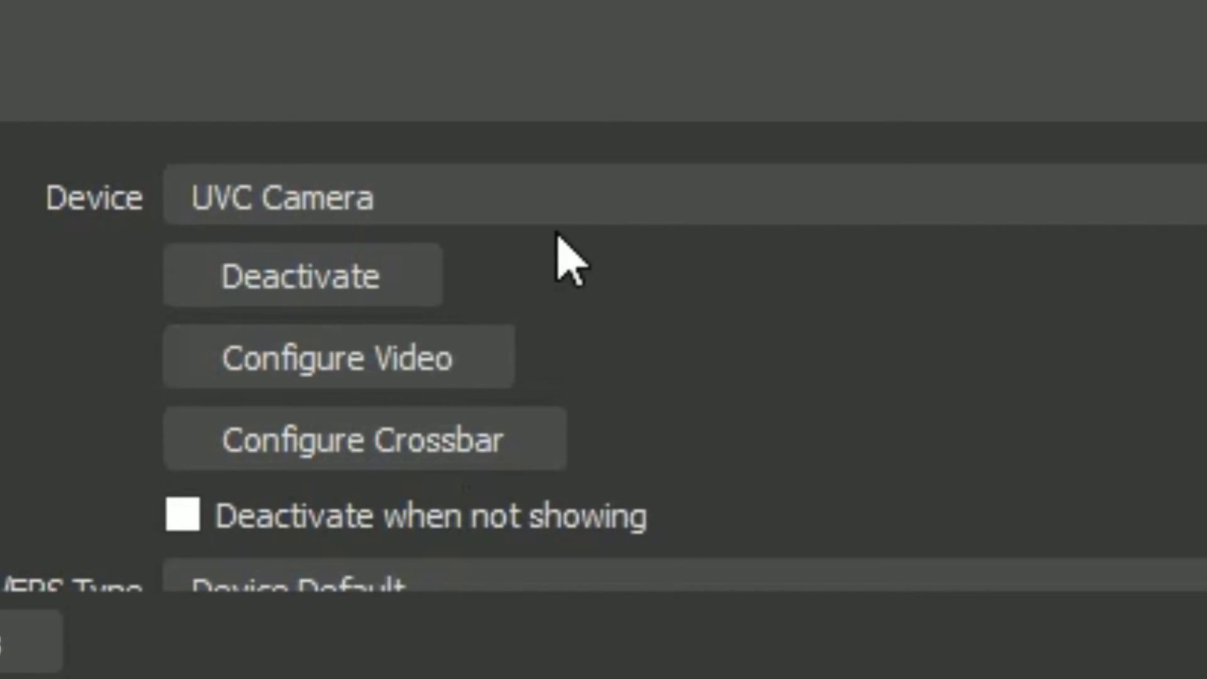
pyautogui.click(570, 197)
pyautogui.click(569, 200)
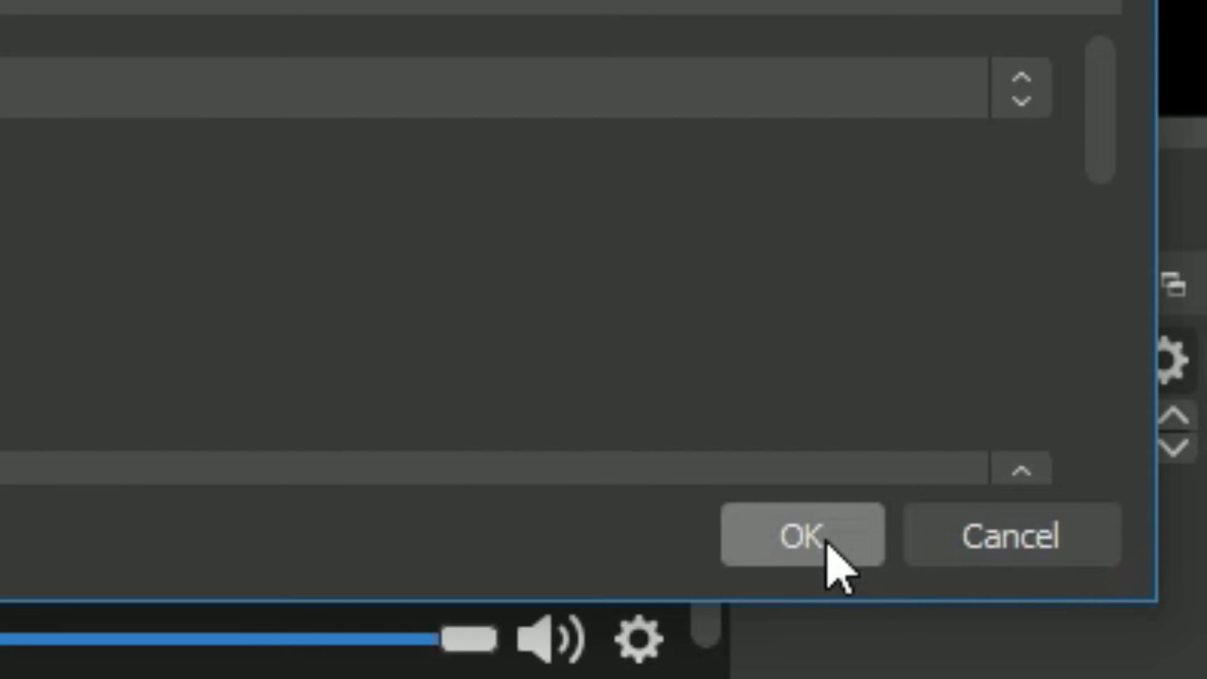
pyautogui.click(828, 544)
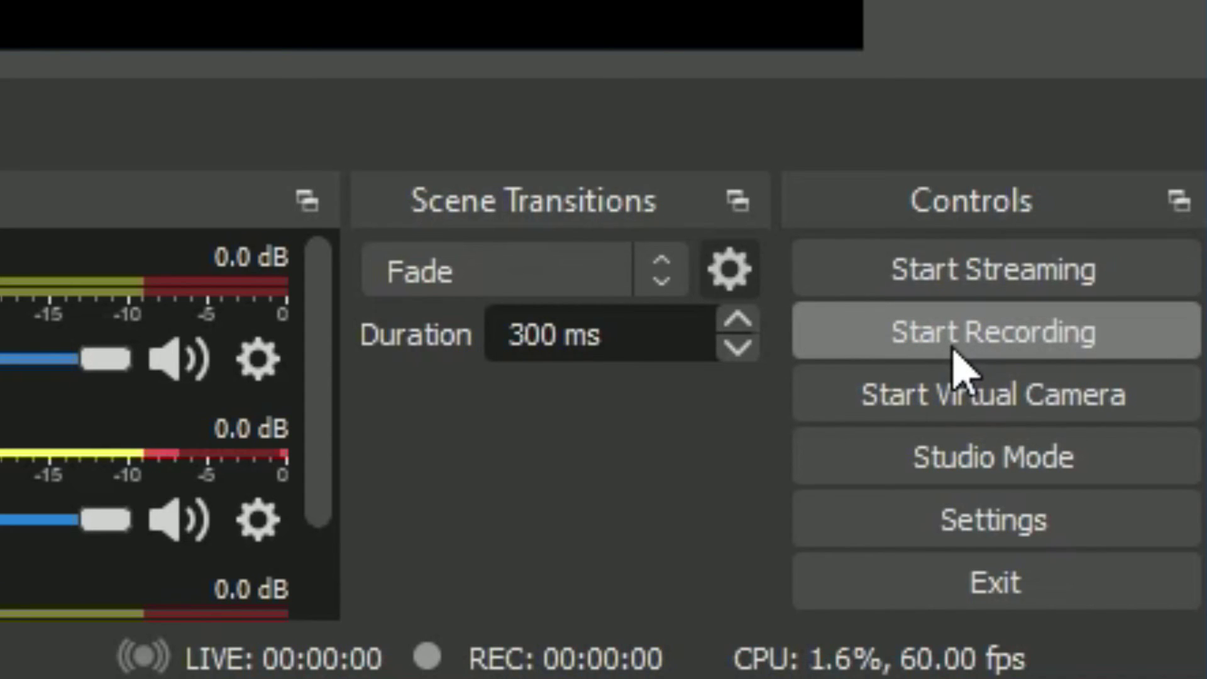
# Record a test clip of about 8 seconds and open the folder containing the recordings
pyautogui.click(953, 349)
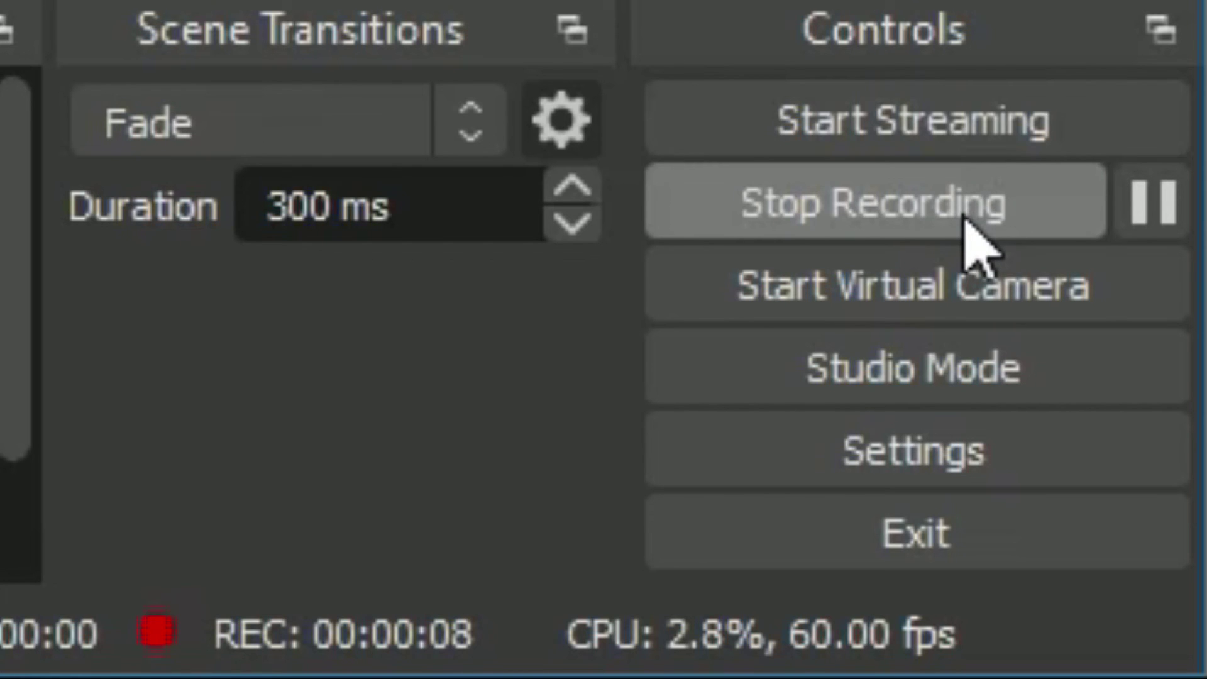
pyautogui.click(965, 217)
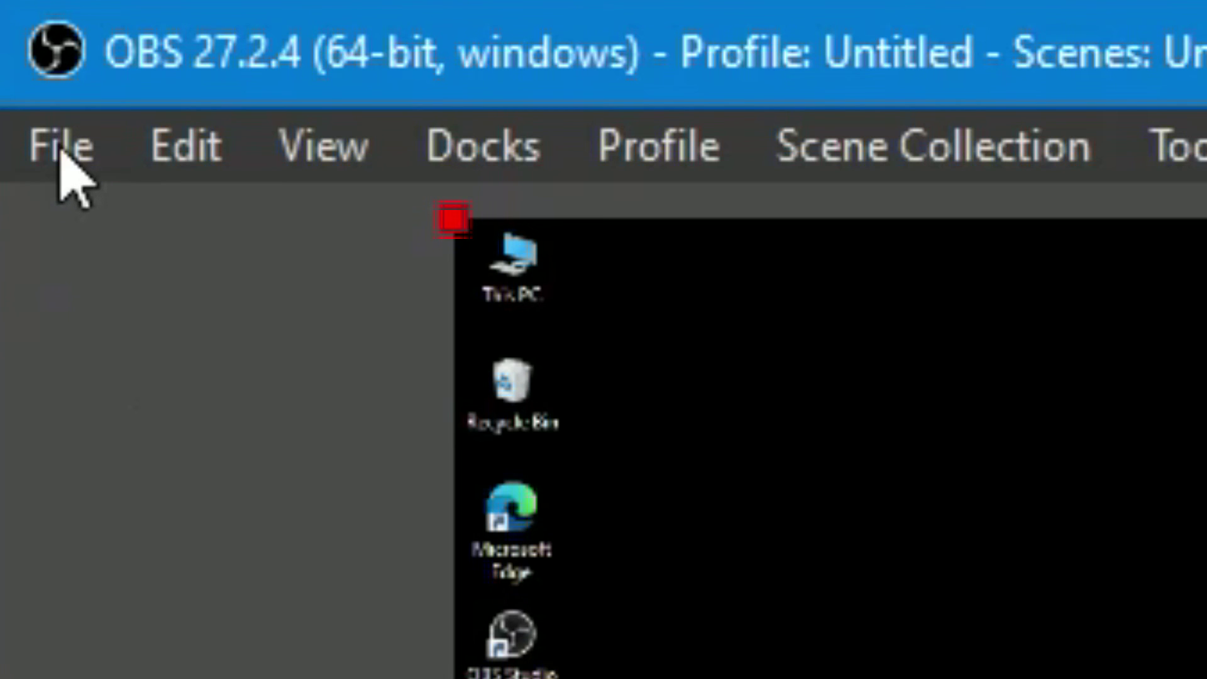
pyautogui.click(61, 154)
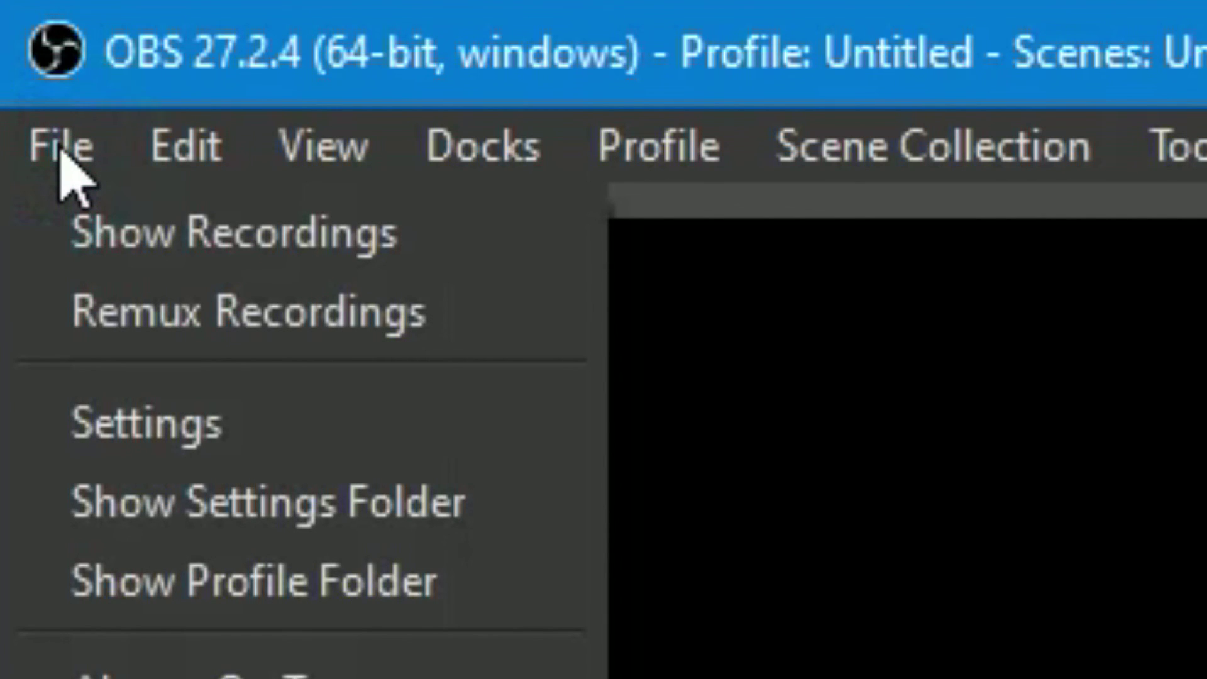
pyautogui.click(112, 243)
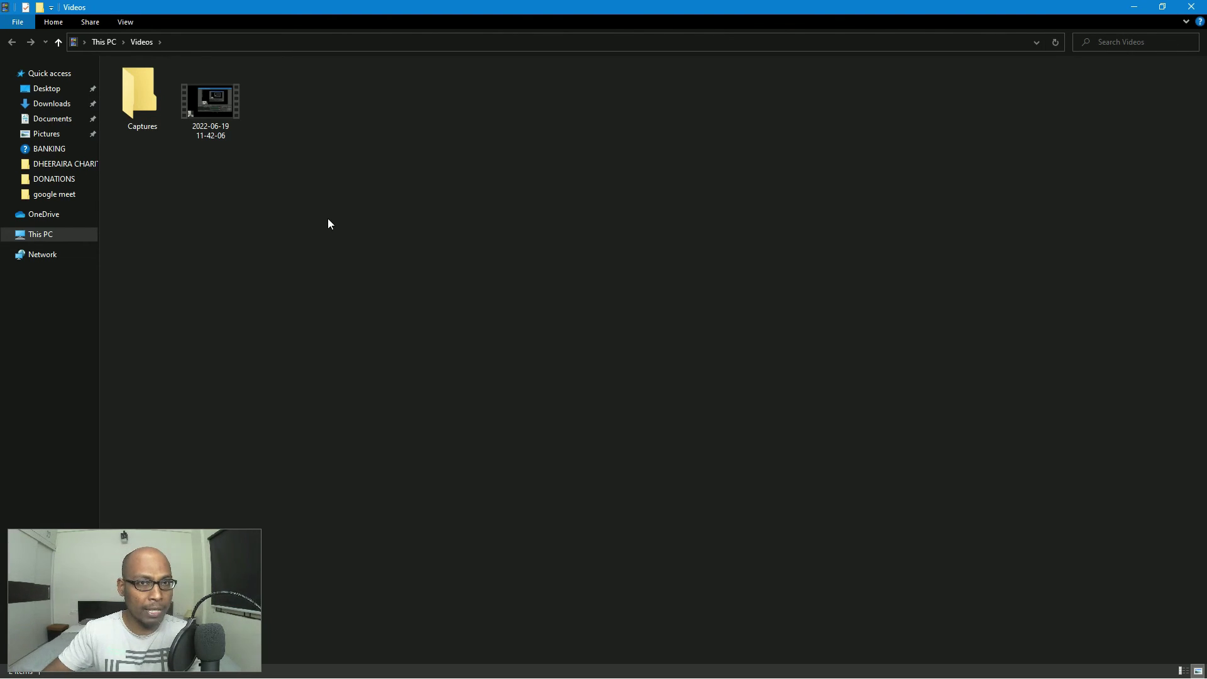
pyautogui.moveTo(211, 118)
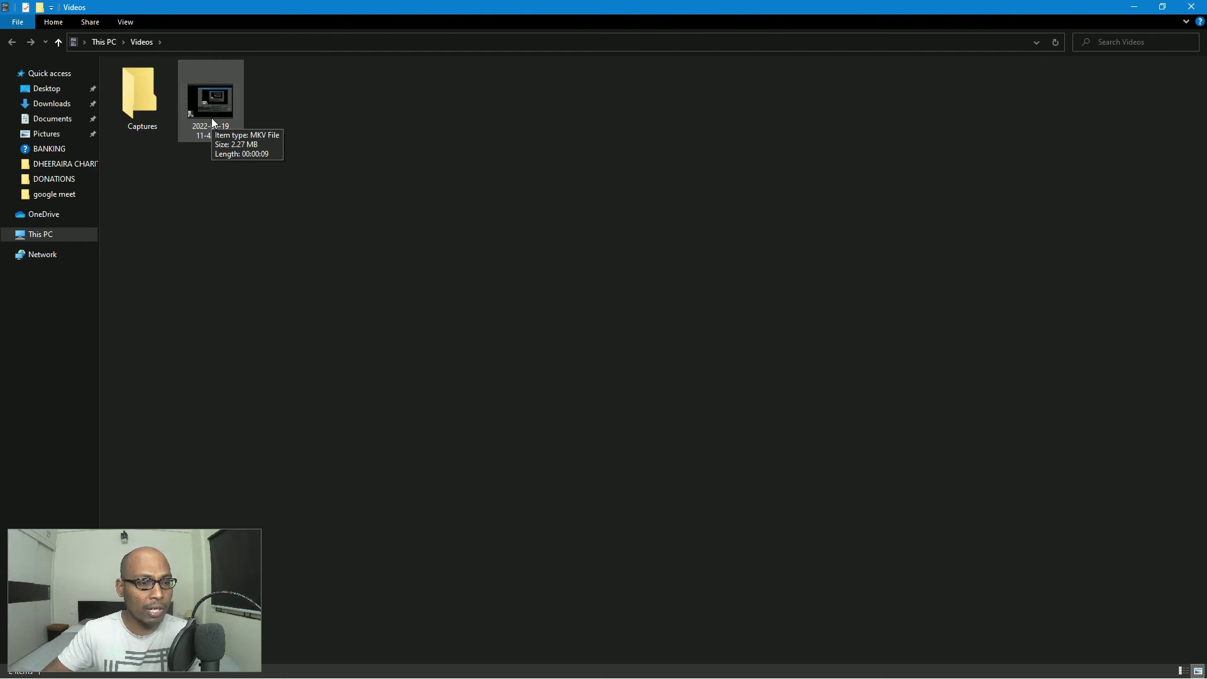
pyautogui.doubleClick(212, 119)
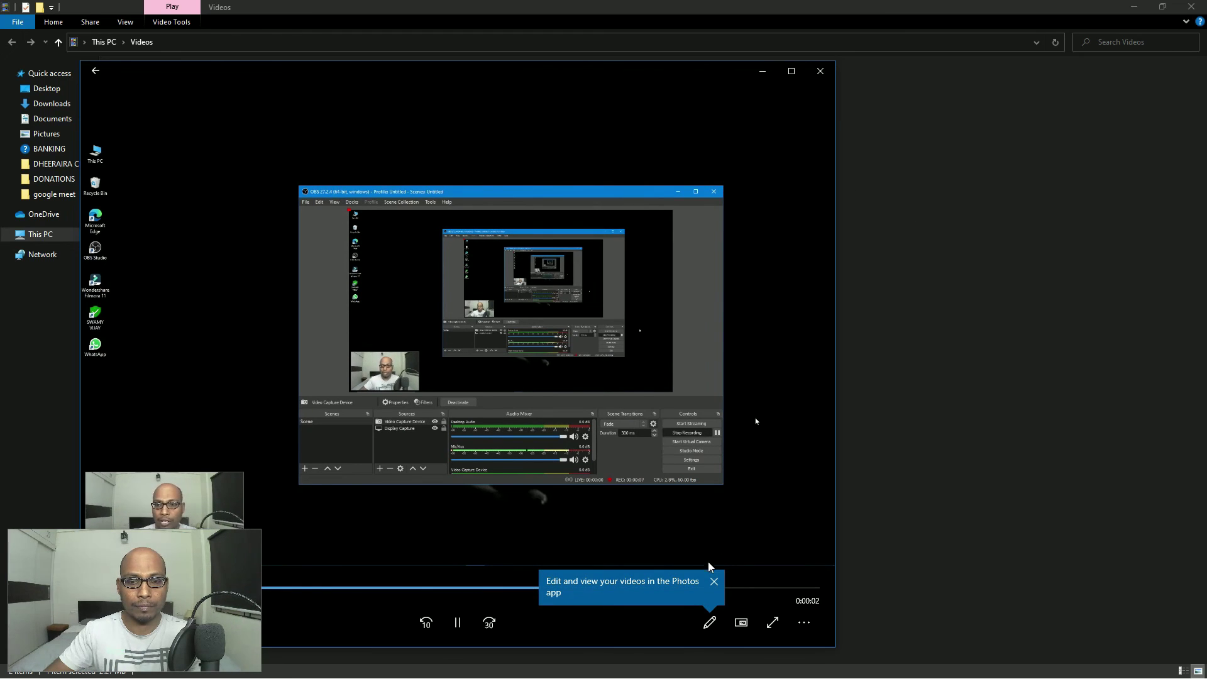
pyautogui.click(715, 581)
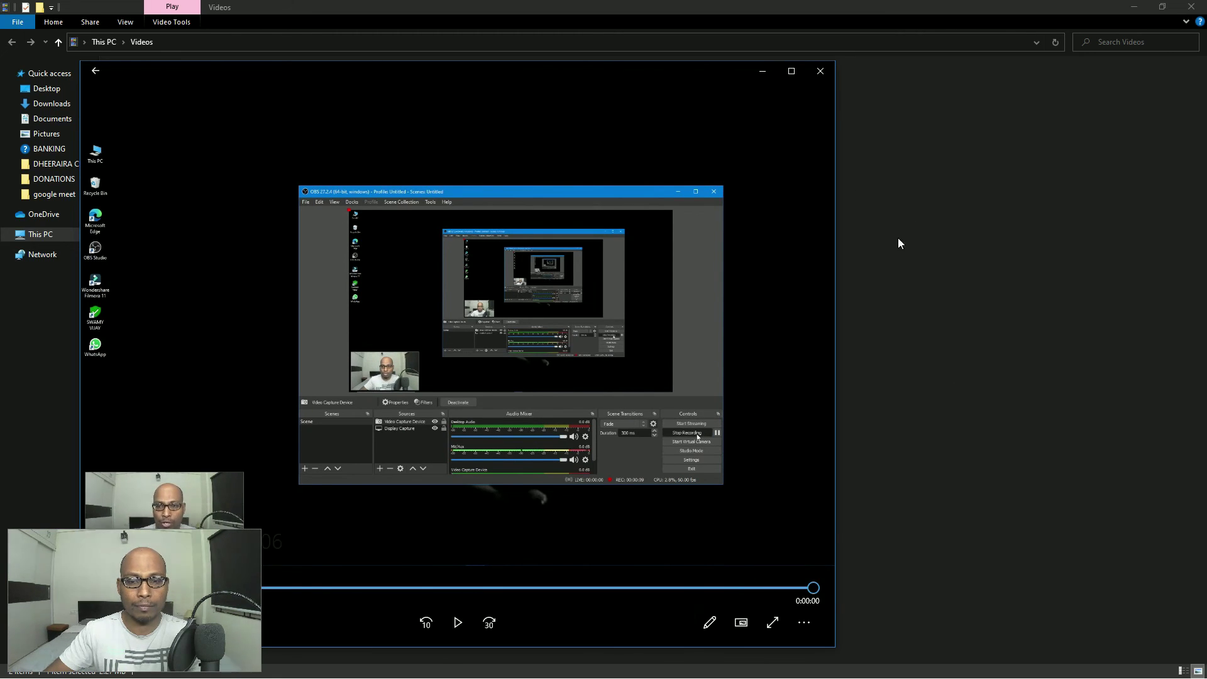
pyautogui.click(821, 71)
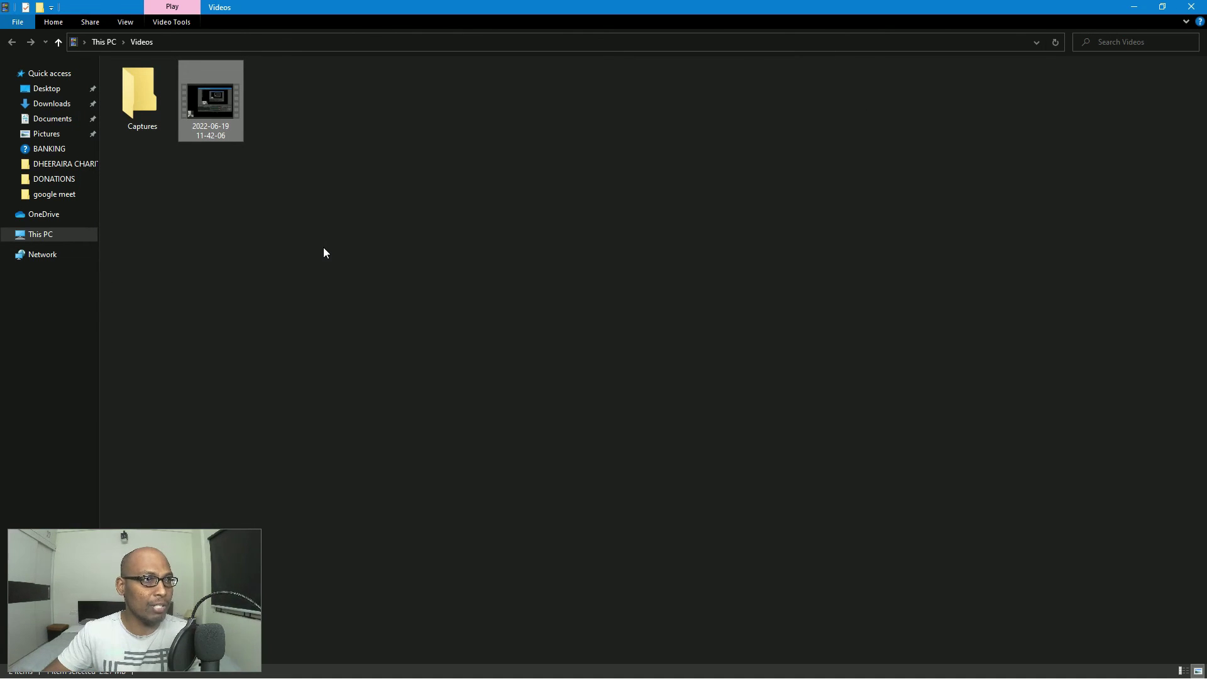
pyautogui.moveTo(204, 134)
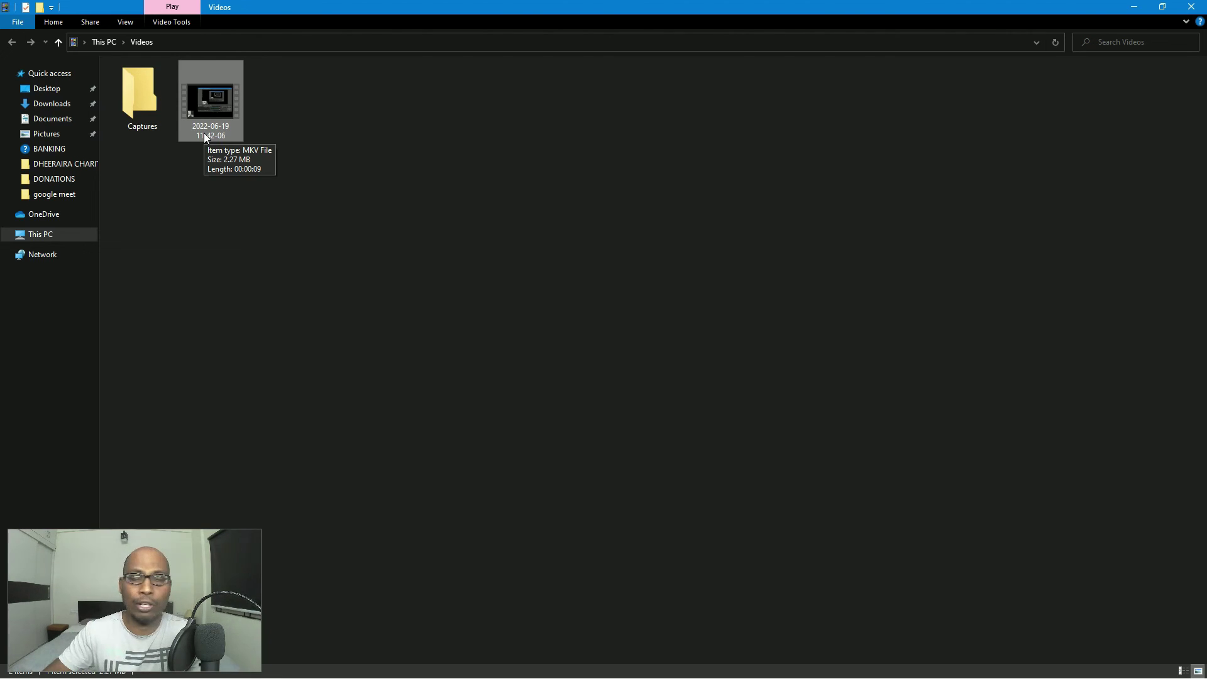
pyautogui.click(1137, 8)
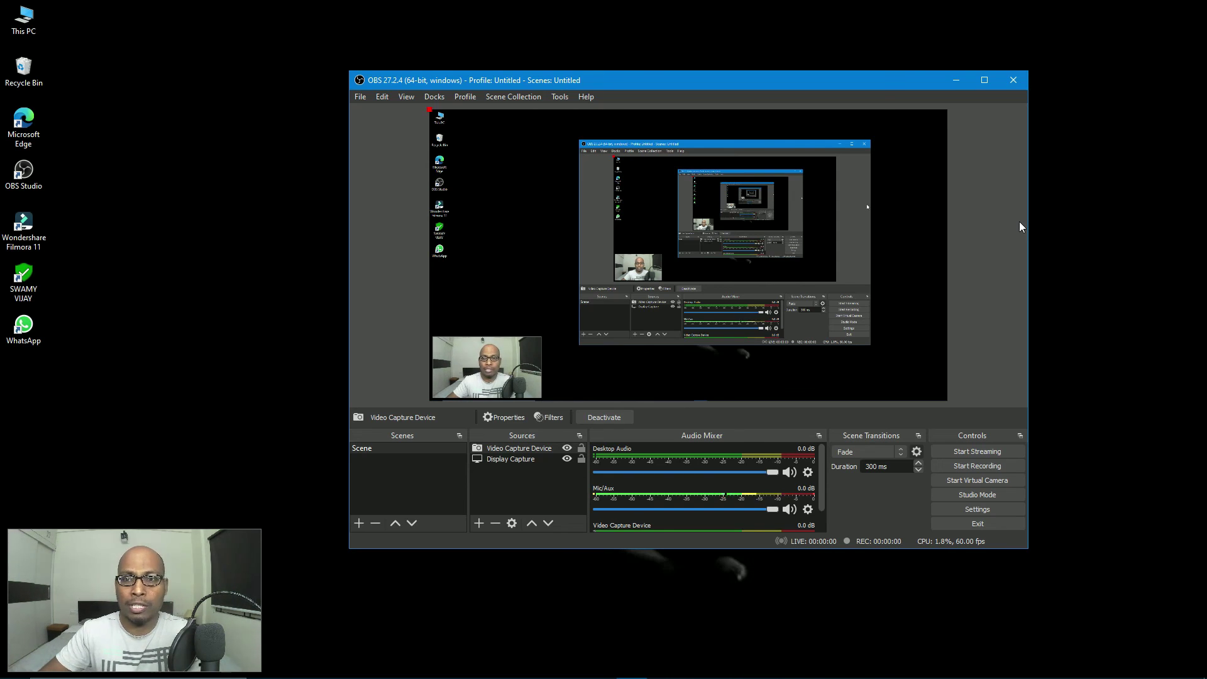
pyautogui.click(359, 98)
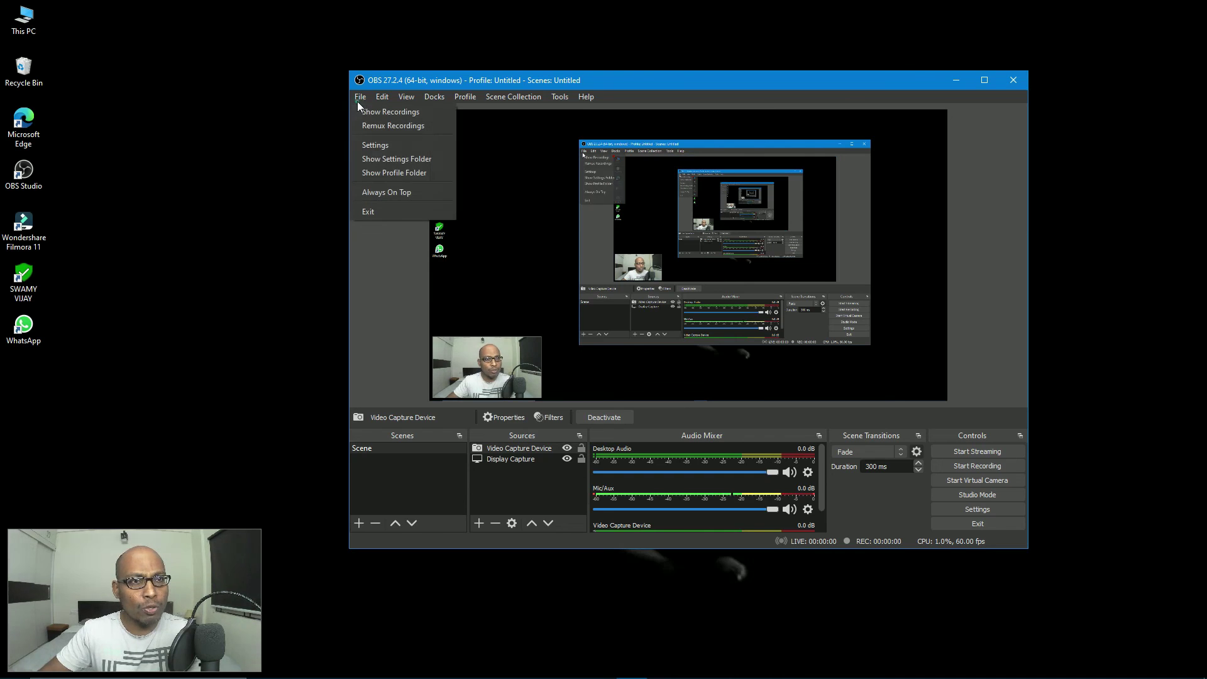
pyautogui.moveTo(383, 96)
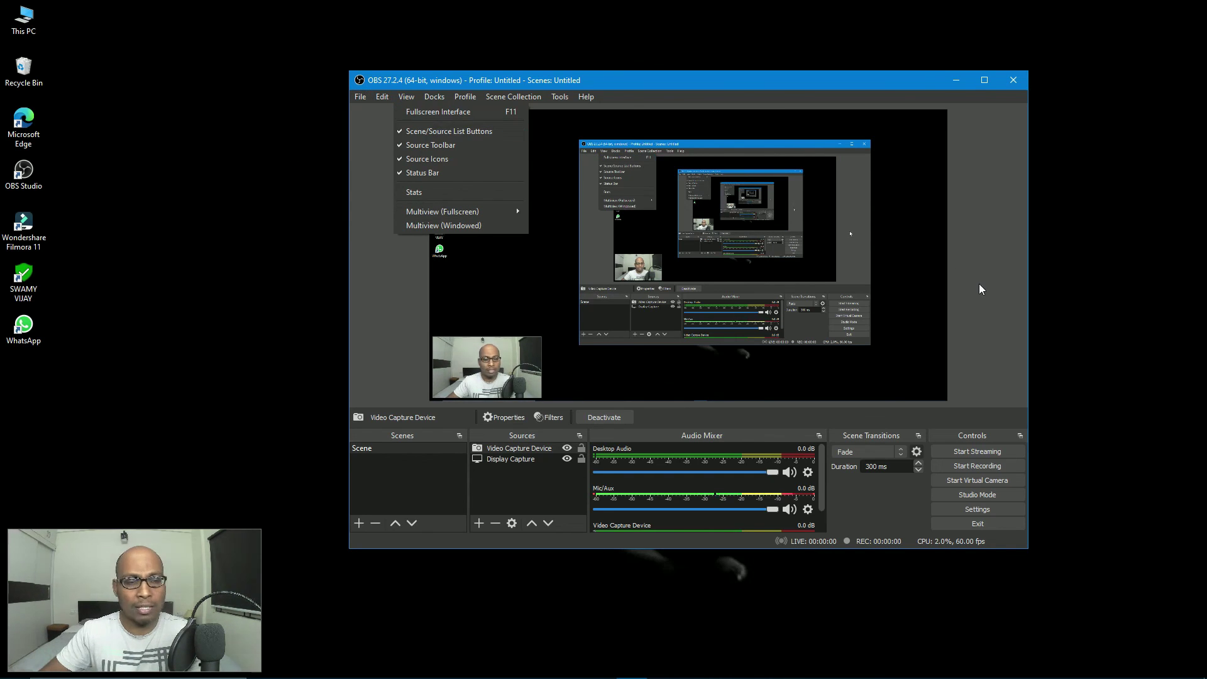
pyautogui.press('Escape')
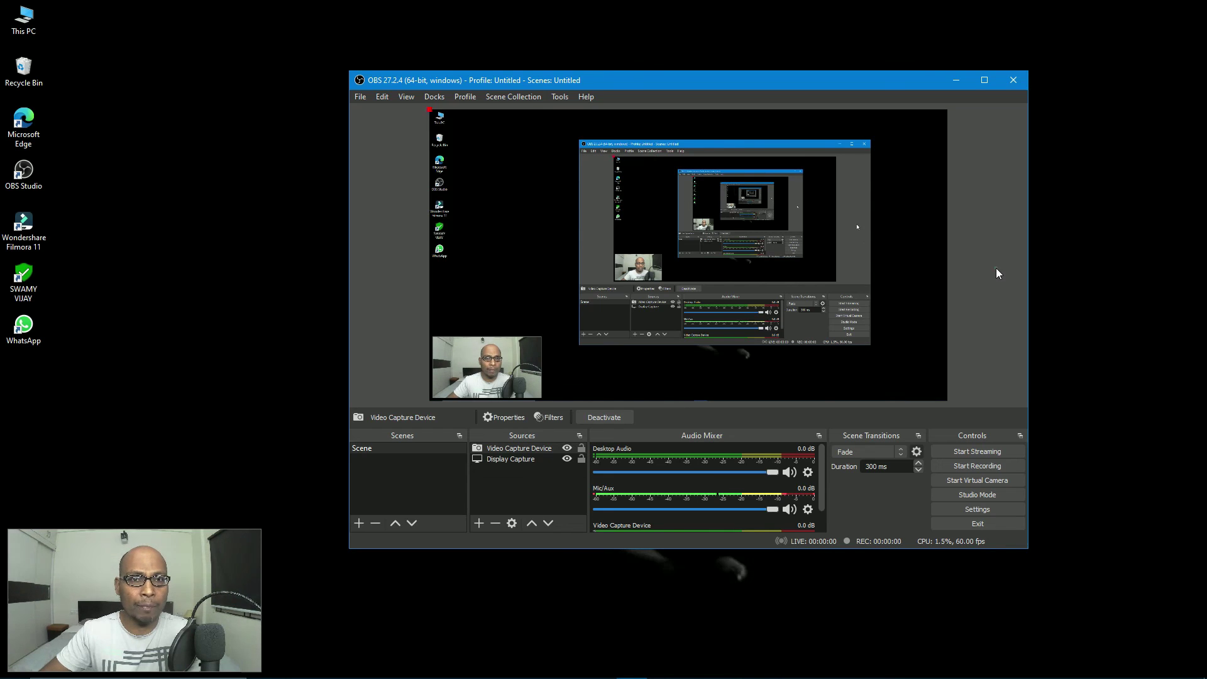
pyautogui.click(996, 268)
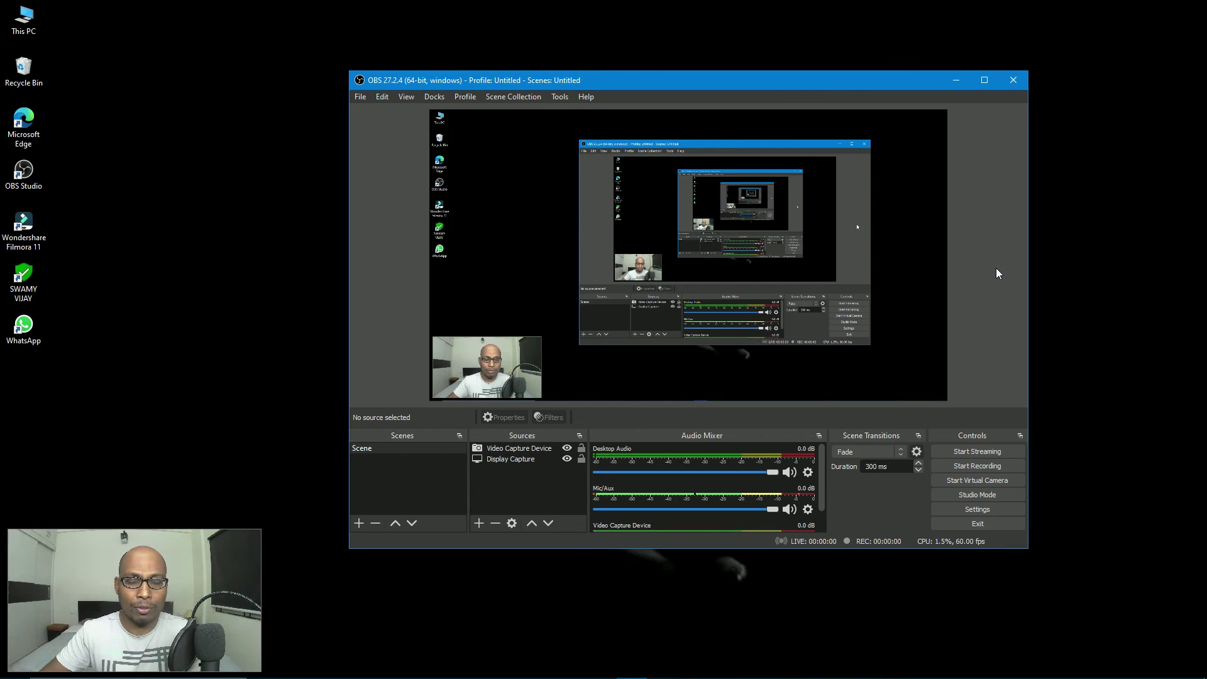